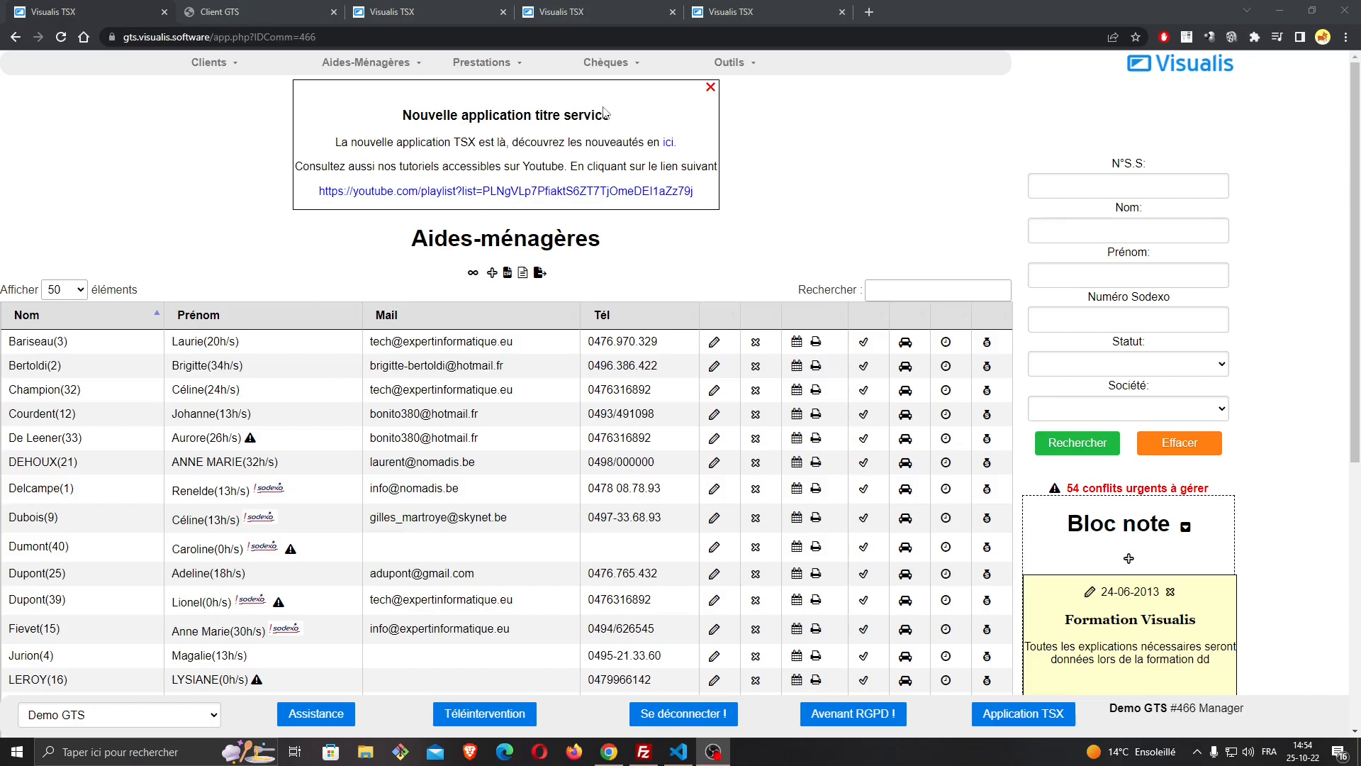
Open the reminder management page (Gestion des rappels) of the cheques section
{"action": "mouse_move", "coordinate": [615, 66]}
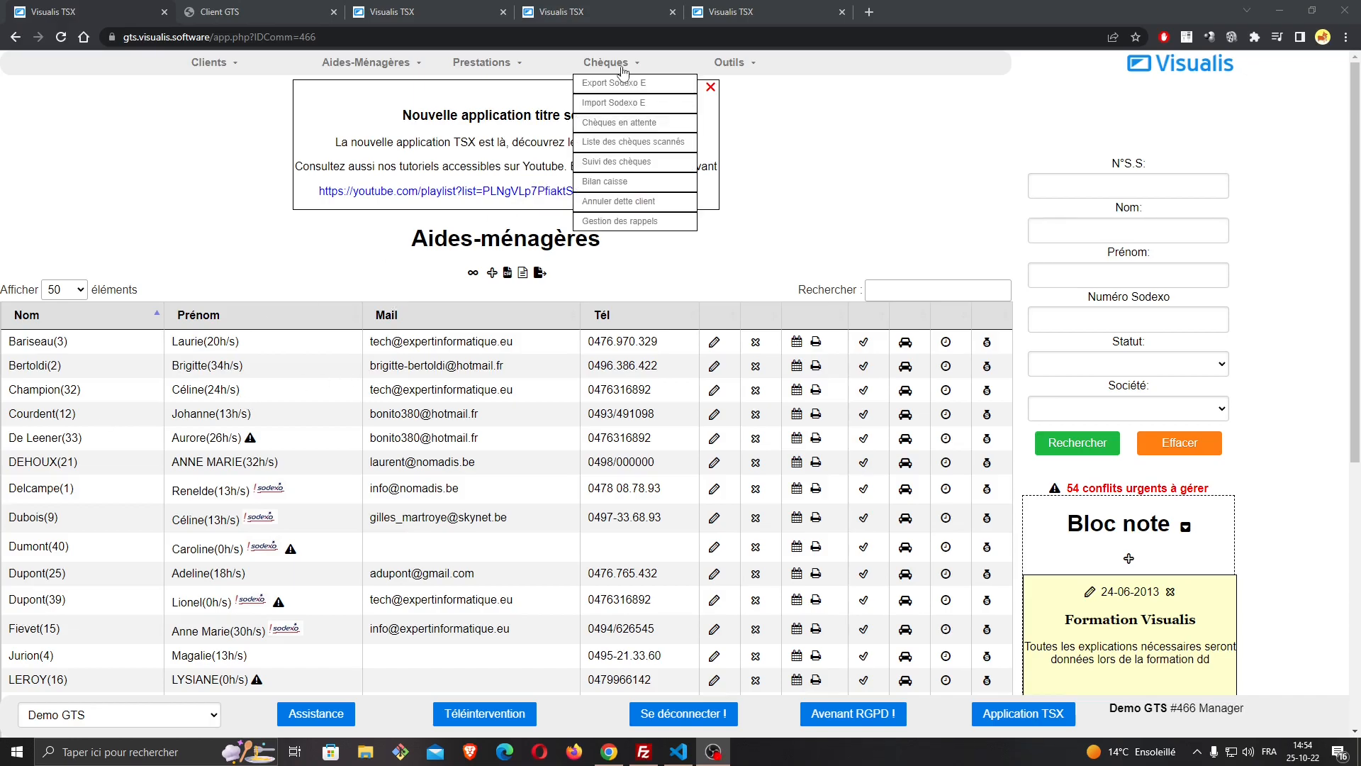
{"action": "left_click", "coordinate": [620, 221]}
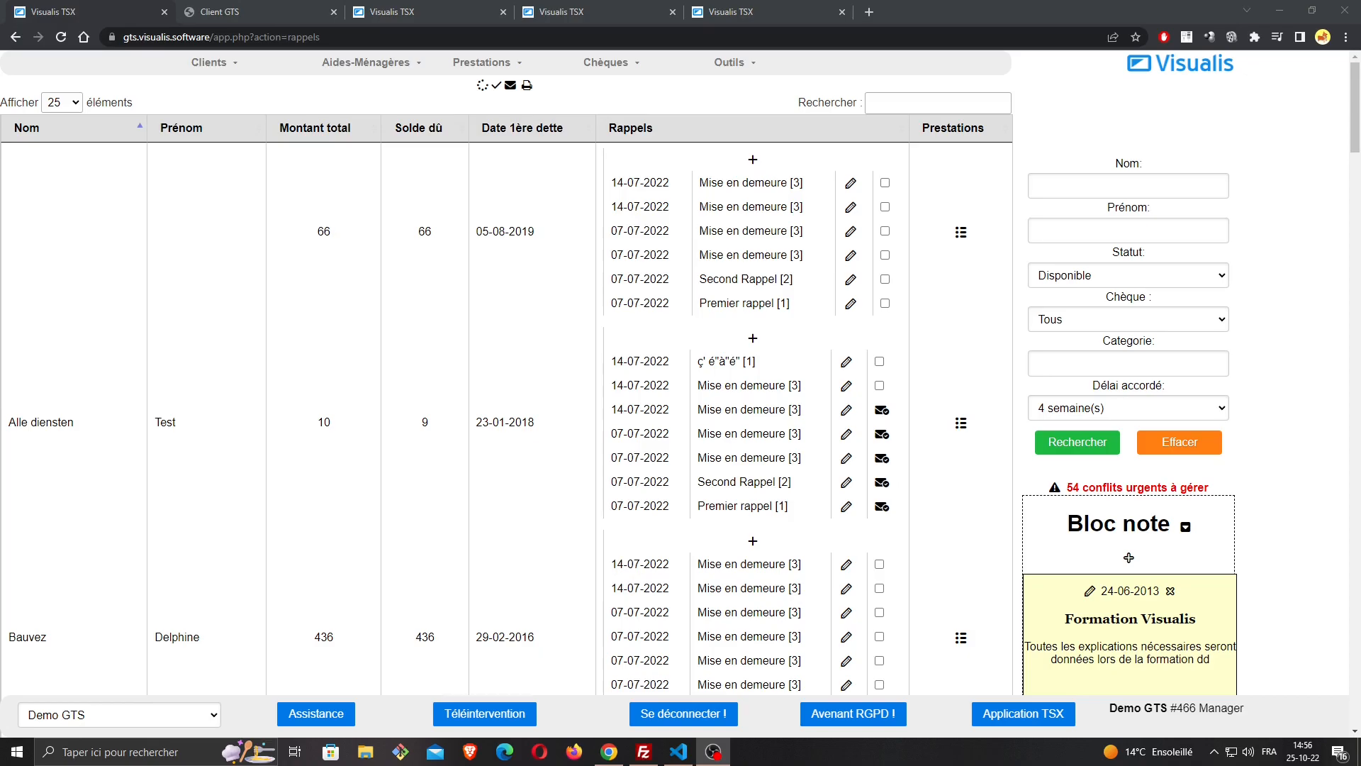
Review the available options of the Délai accordé, Statut and Chèque search filters without changing their selections
{"action": "left_click", "coordinate": [1068, 412]}
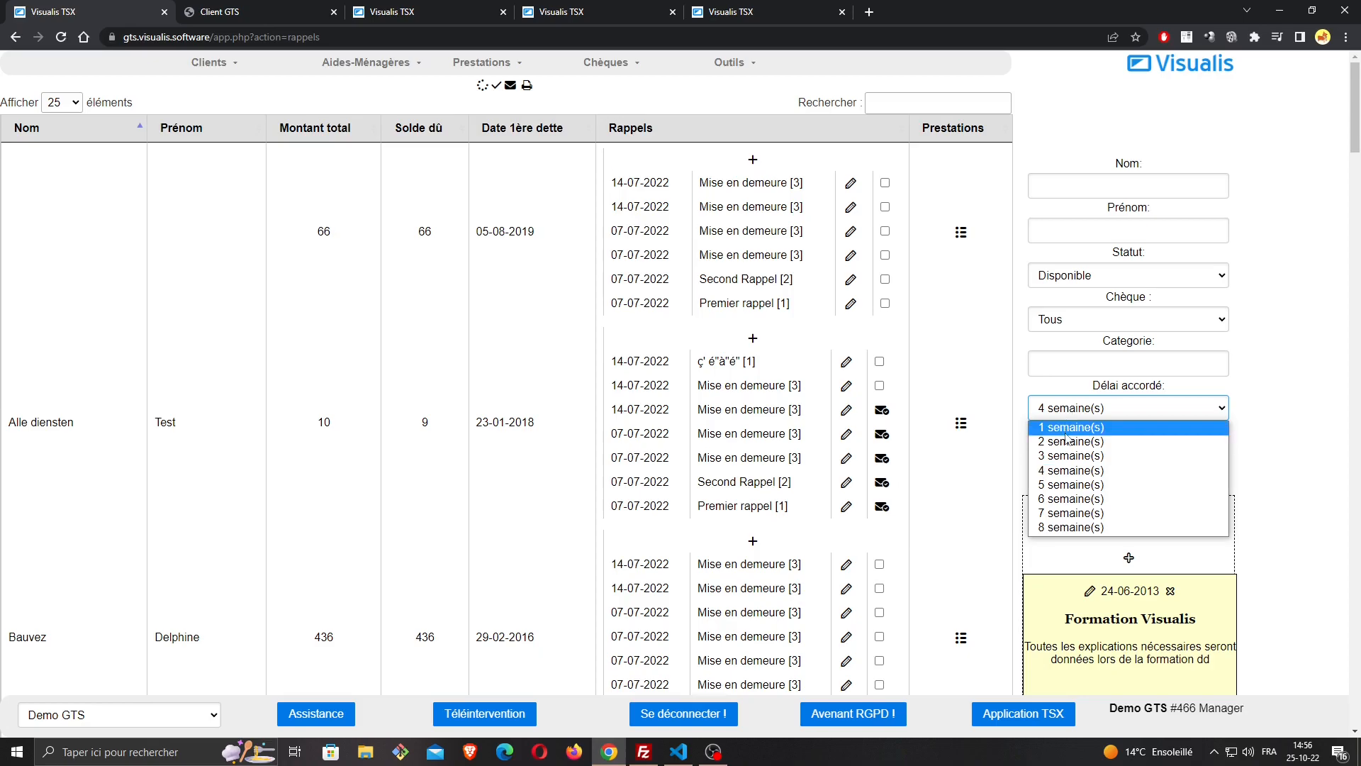
{"action": "left_click", "coordinate": [1081, 410]}
{"action": "left_click", "coordinate": [1081, 410]}
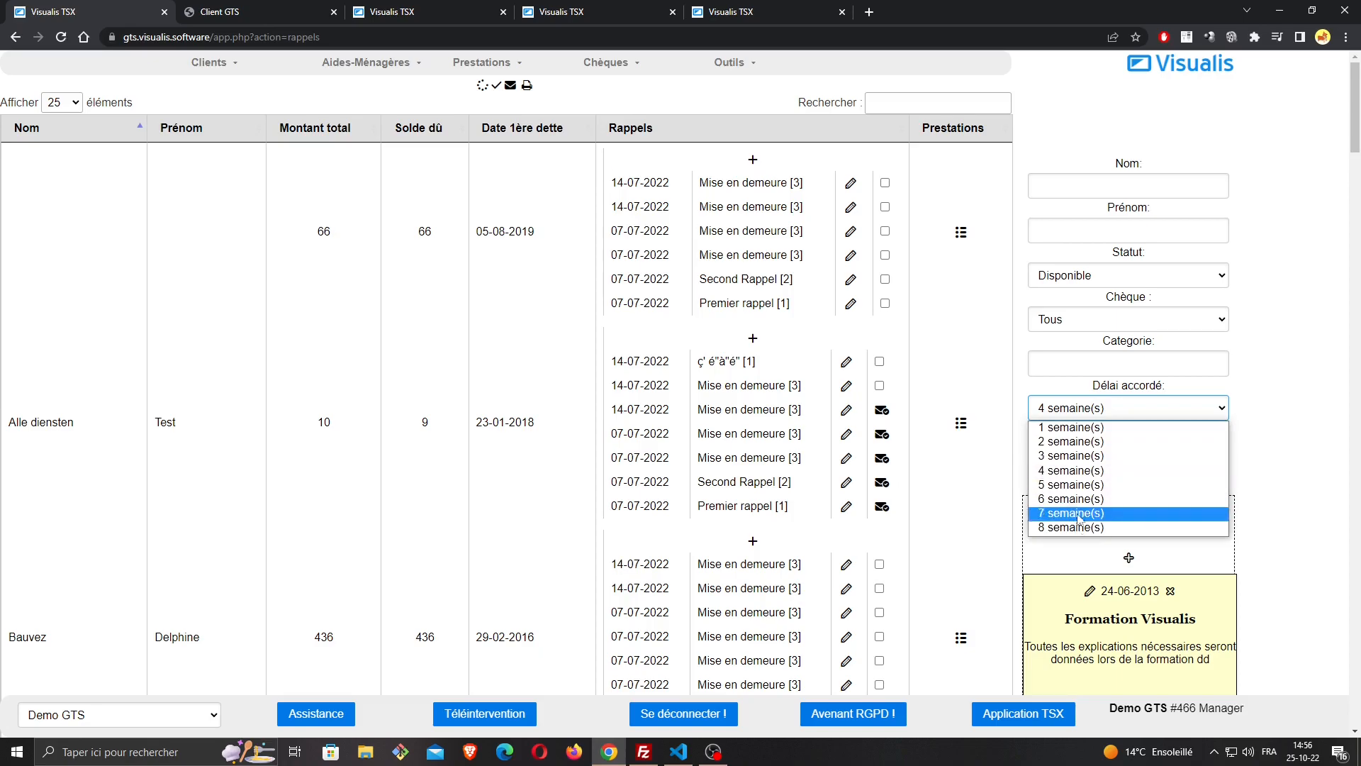
{"action": "left_click", "coordinate": [1095, 411]}
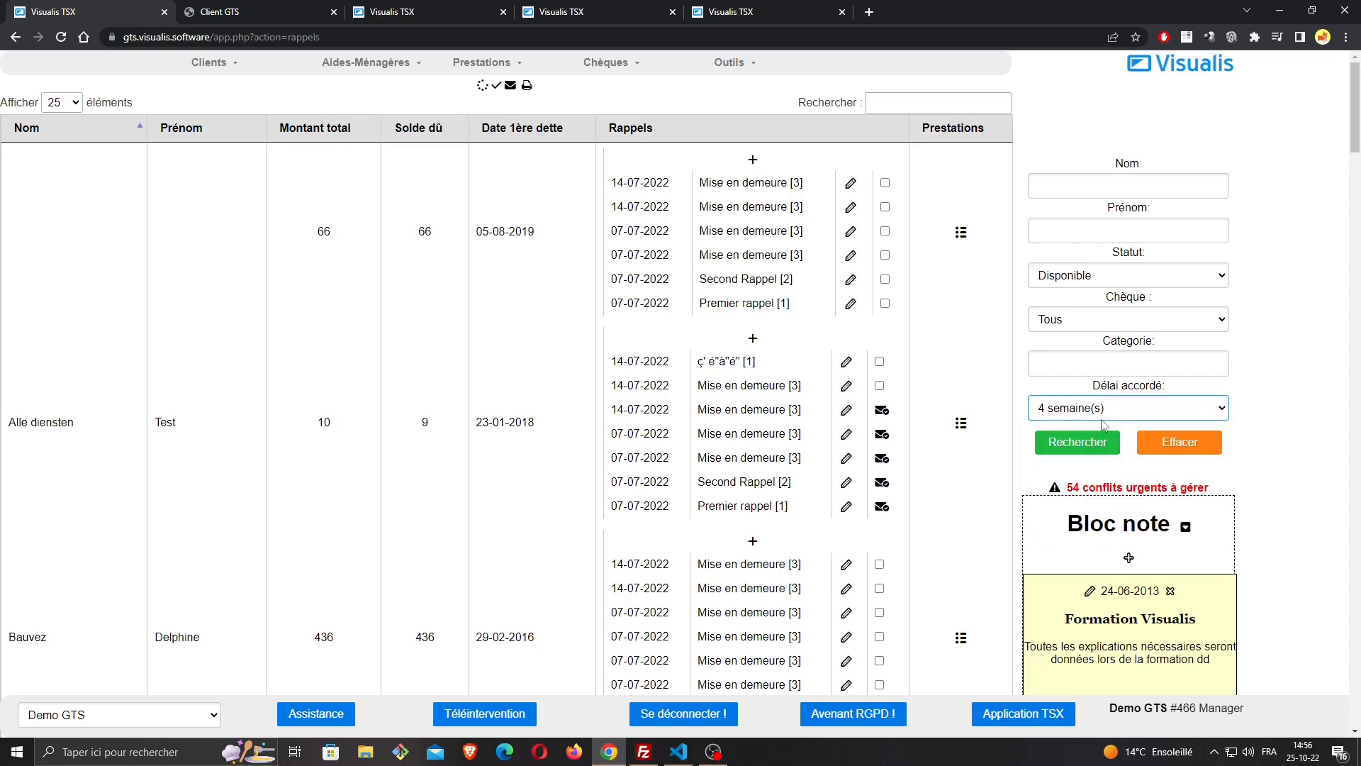
{"action": "left_click", "coordinate": [1143, 283]}
{"action": "left_click", "coordinate": [1143, 283]}
{"action": "left_click", "coordinate": [1143, 283]}
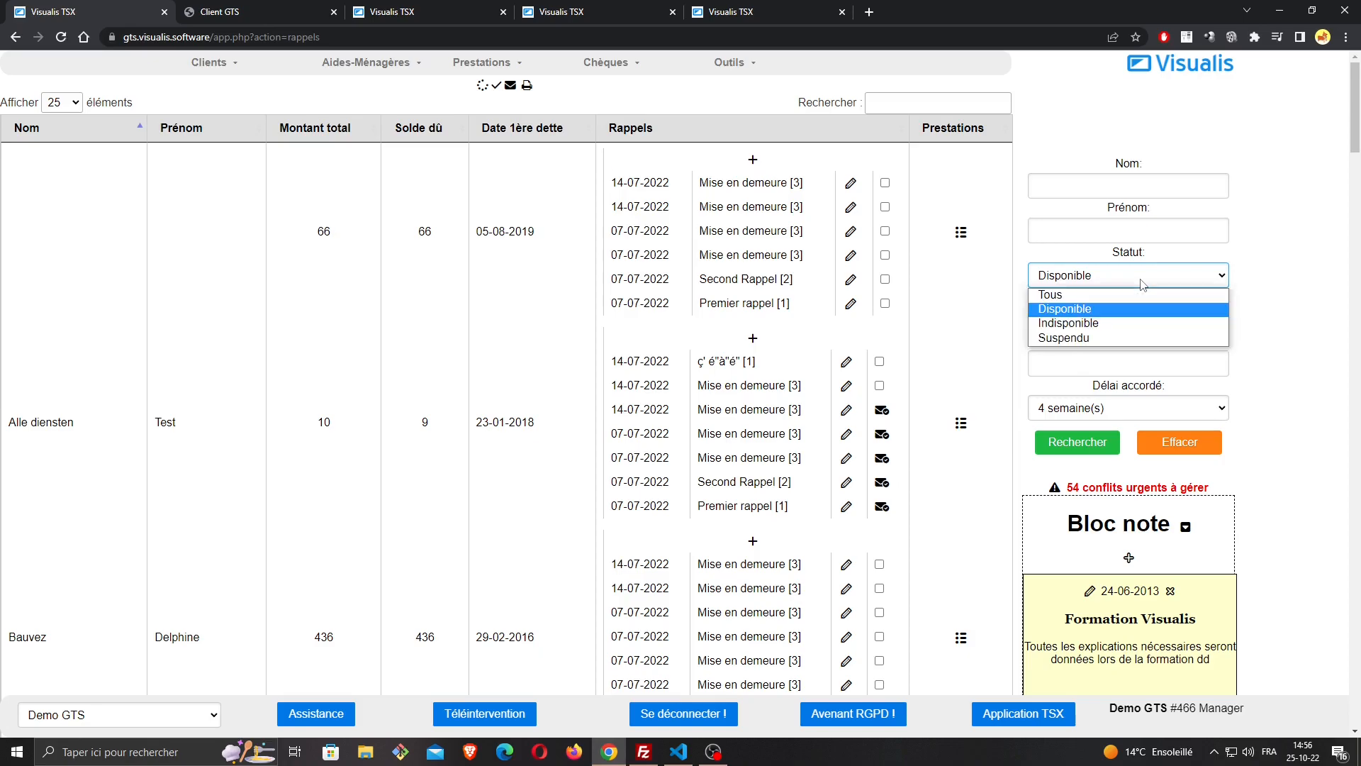
{"action": "left_click", "coordinate": [1143, 283]}
{"action": "left_click", "coordinate": [1150, 322]}
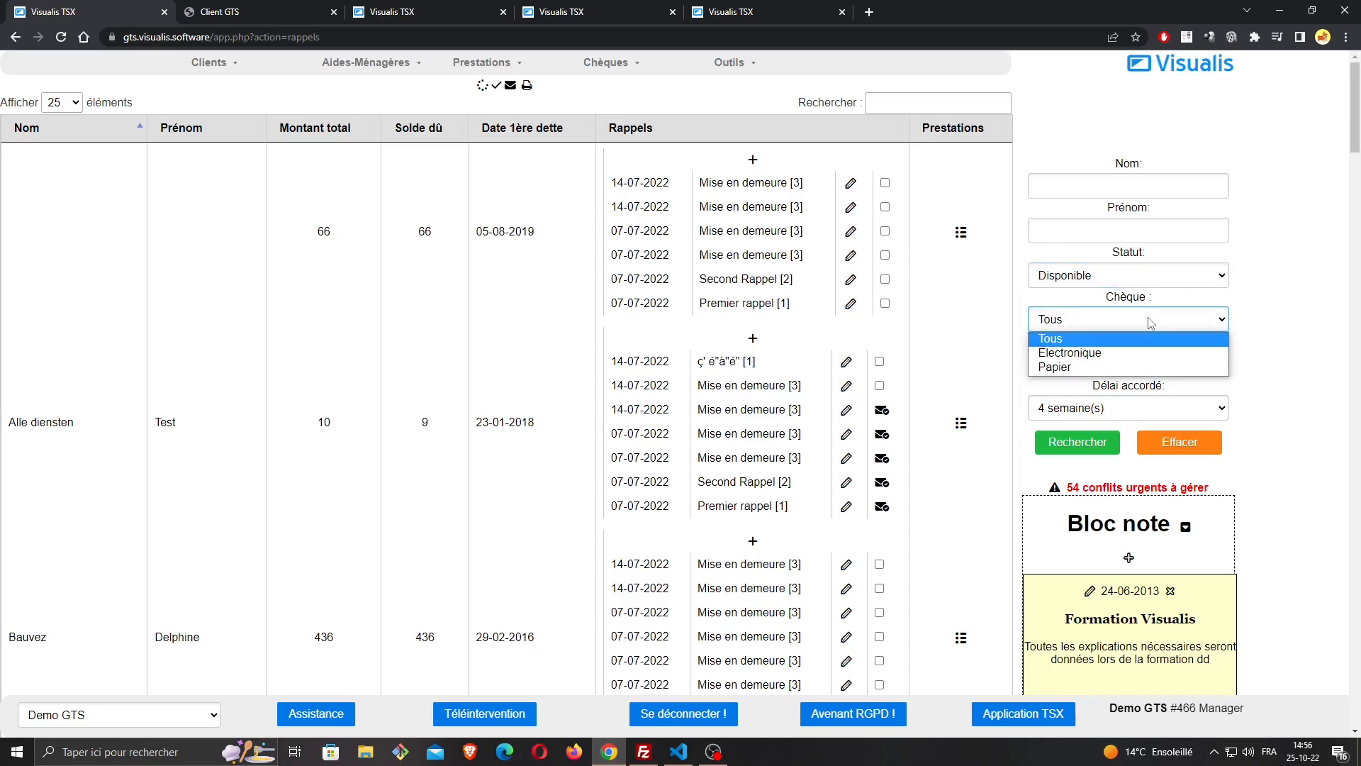
{"action": "left_click", "coordinate": [1150, 321]}
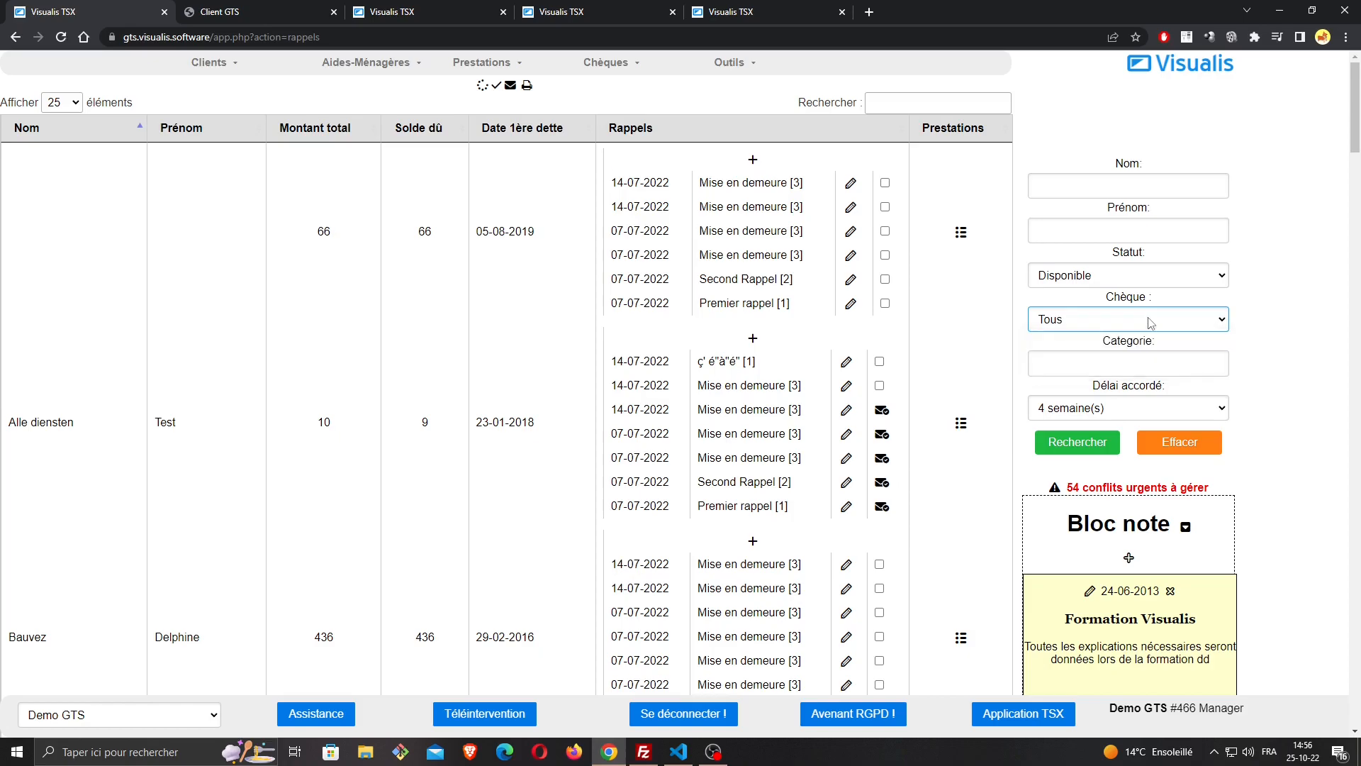
Find the client with no reminders in the debt list, open that client's record and close it again
{"action": "scroll", "coordinate": [192, 508], "scroll_direction": "down", "scroll_amount": 7}
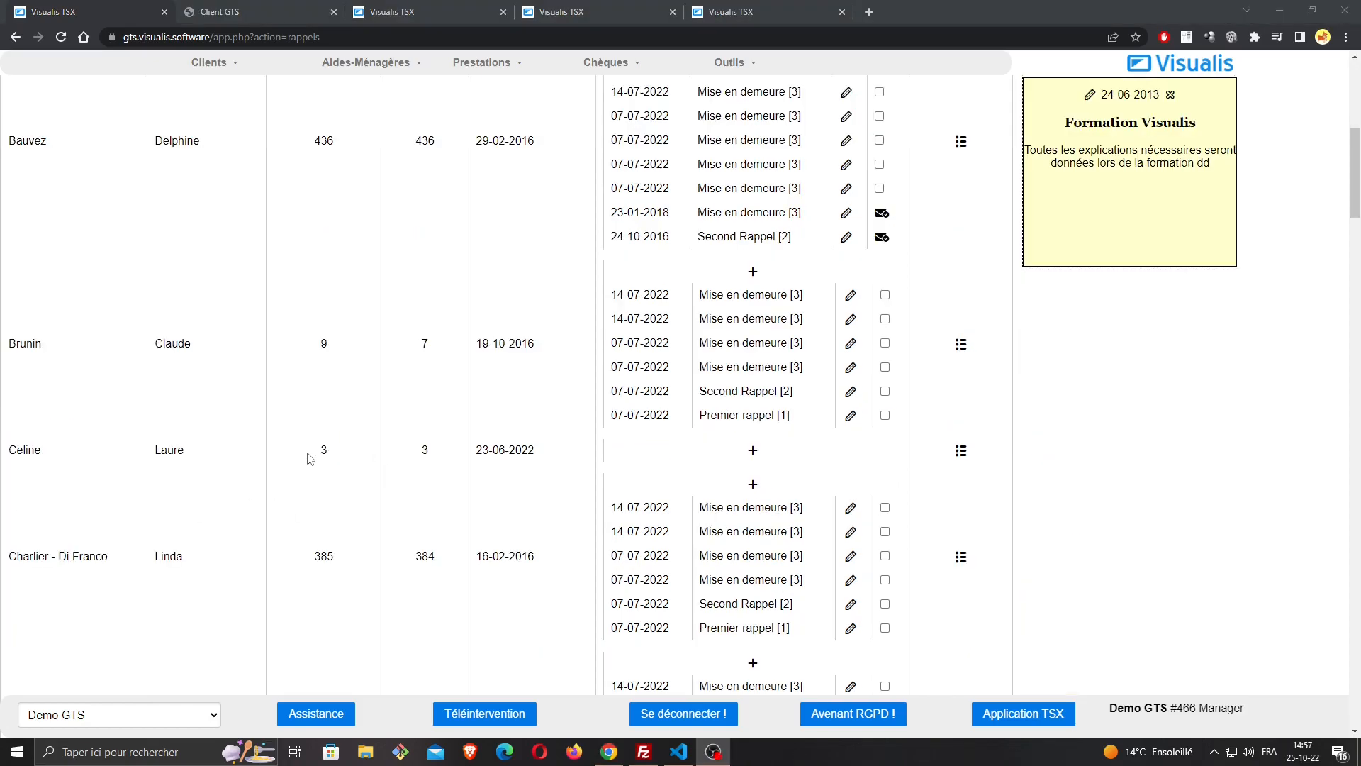
{"action": "scroll", "coordinate": [310, 458], "scroll_direction": "up", "scroll_amount": 7}
{"action": "scroll", "coordinate": [259, 354], "scroll_direction": "down", "scroll_amount": 3}
{"action": "scroll", "coordinate": [170, 311], "scroll_direction": "down", "scroll_amount": 5}
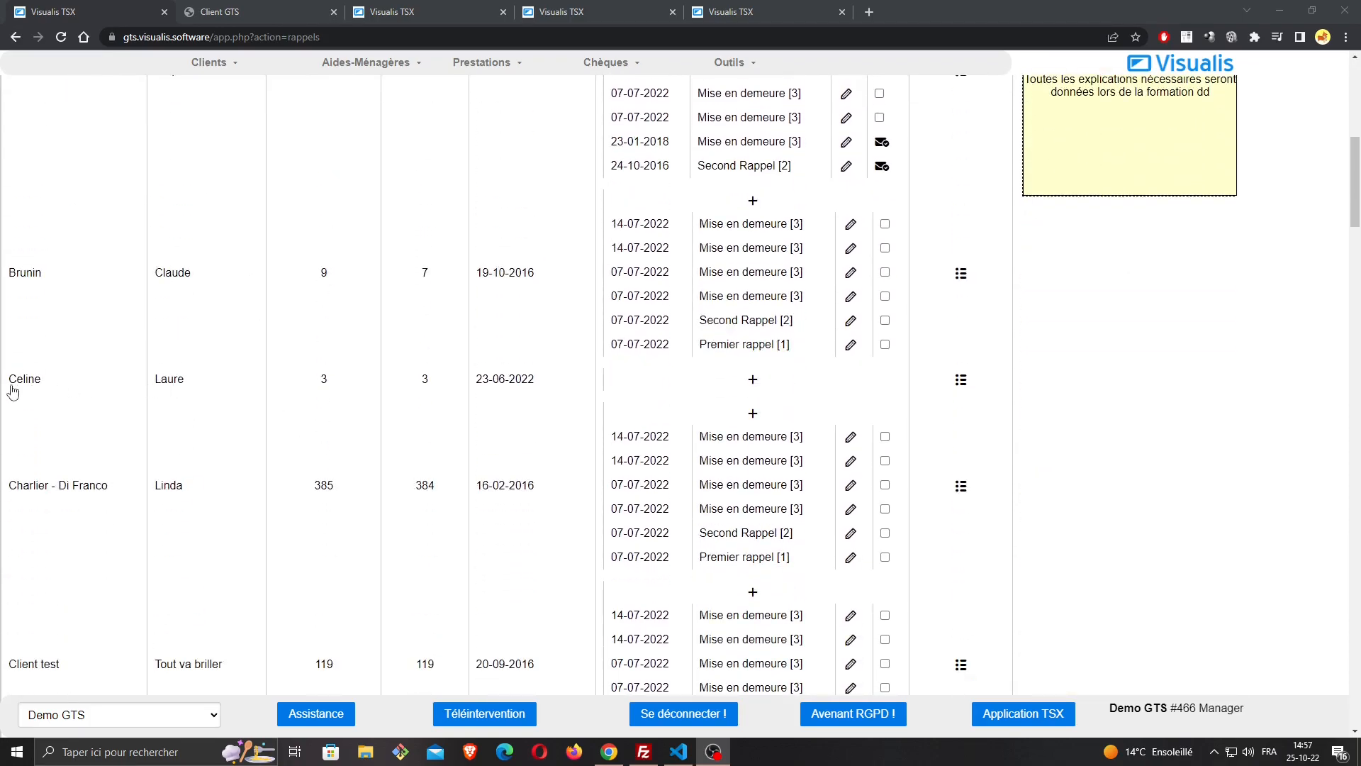
{"action": "left_click", "coordinate": [39, 380]}
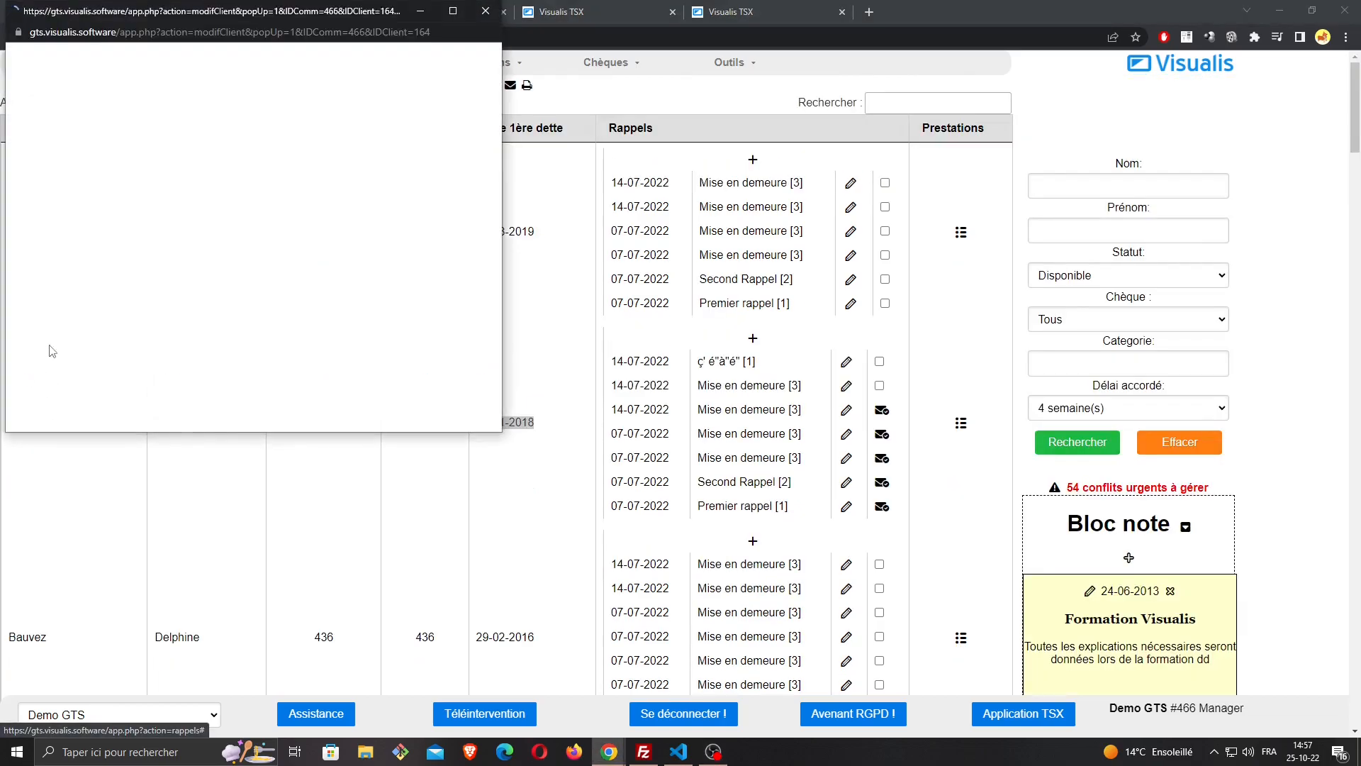
{"action": "left_click", "coordinate": [485, 11]}
Examine the total amount, balance due and first debt date of the client without reminders
{"action": "scroll", "coordinate": [375, 354], "scroll_direction": "down", "scroll_amount": 7}
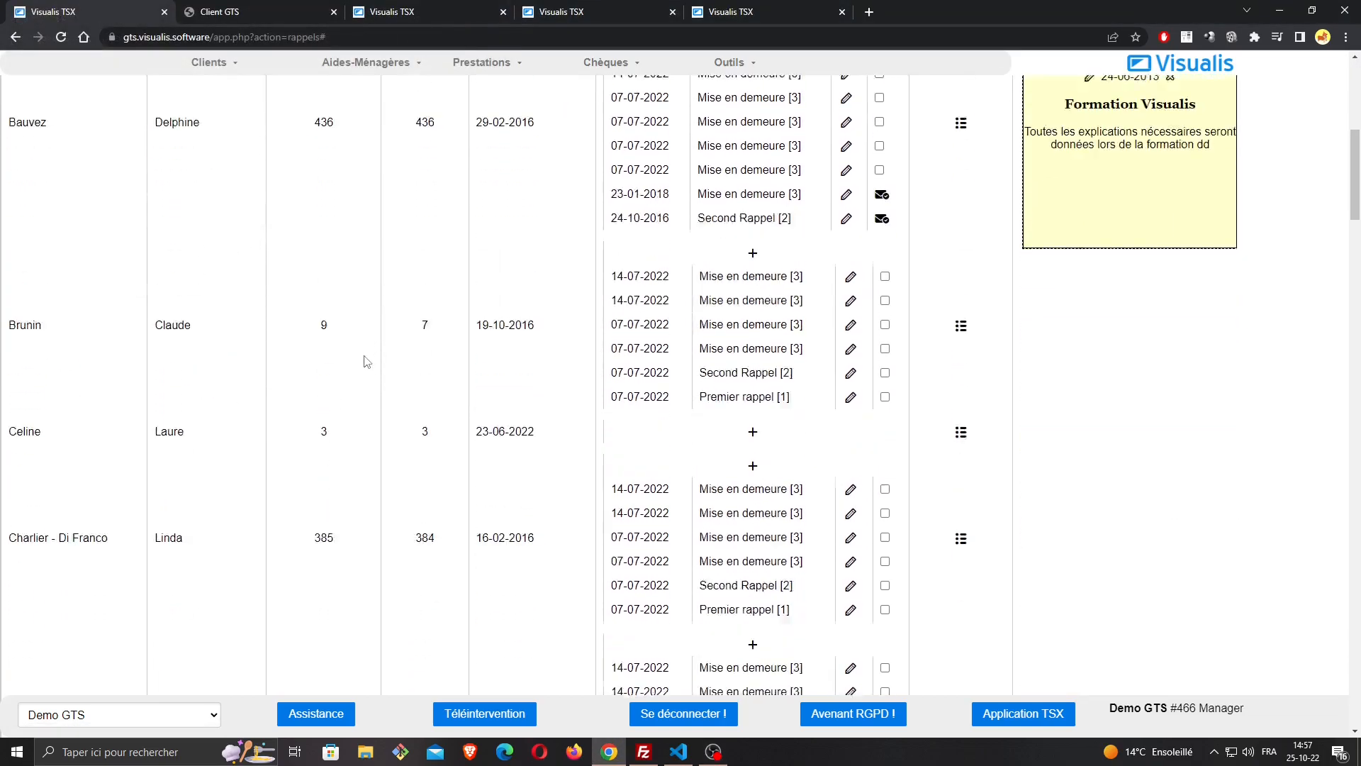
{"action": "scroll", "coordinate": [364, 356], "scroll_direction": "down", "scroll_amount": 2}
{"action": "left_click_drag", "start_coordinate": [335, 314], "coordinate": [321, 312]}
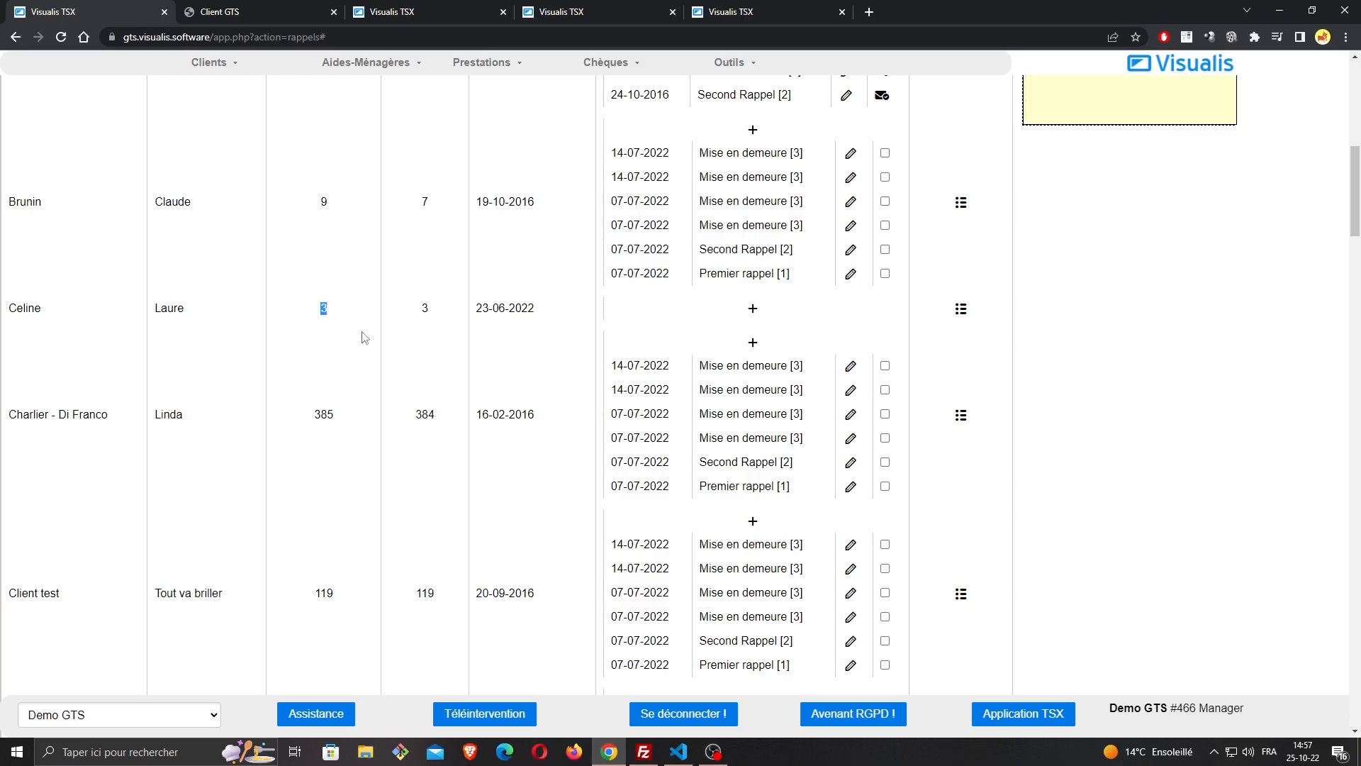
{"action": "scroll", "coordinate": [361, 333], "scroll_direction": "up", "scroll_amount": 9}
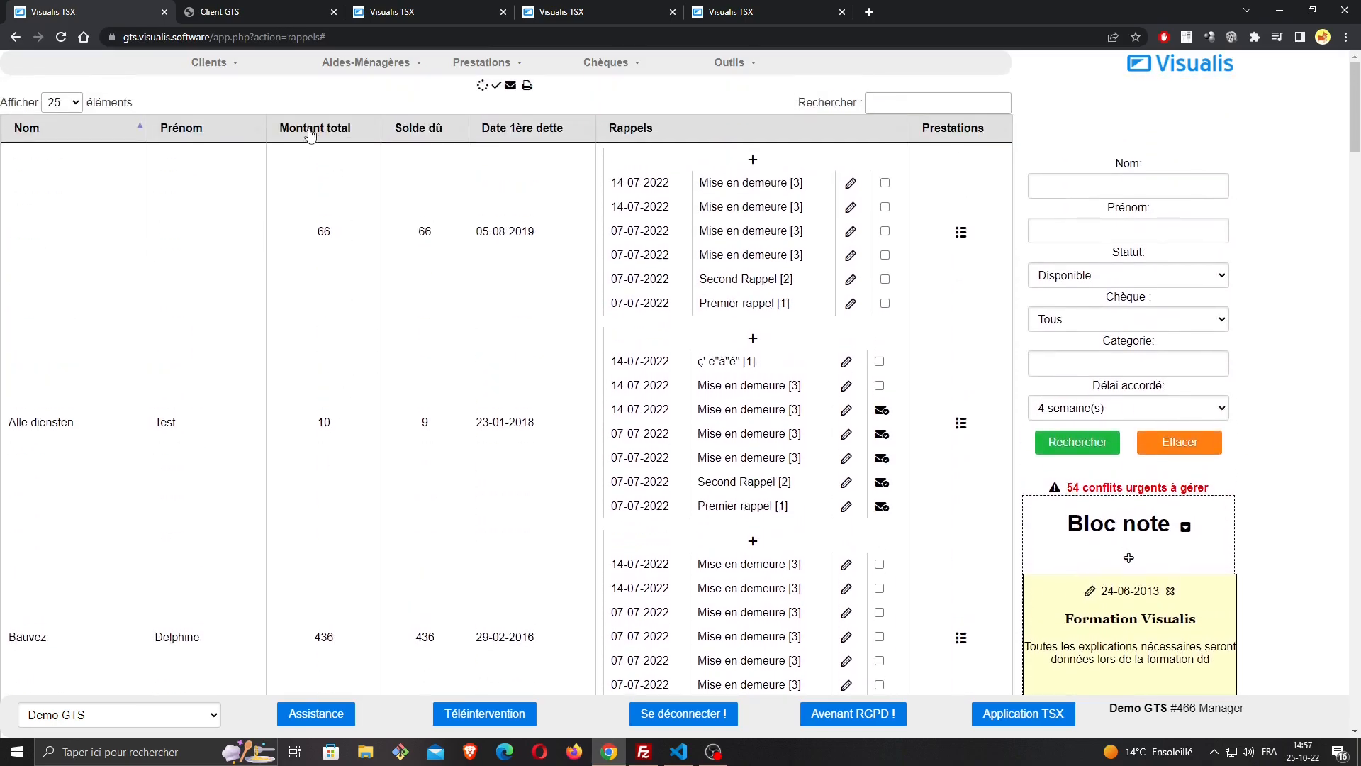
{"action": "scroll", "coordinate": [323, 284], "scroll_direction": "down", "scroll_amount": 13}
{"action": "scroll", "coordinate": [330, 301], "scroll_direction": "up", "scroll_amount": 3}
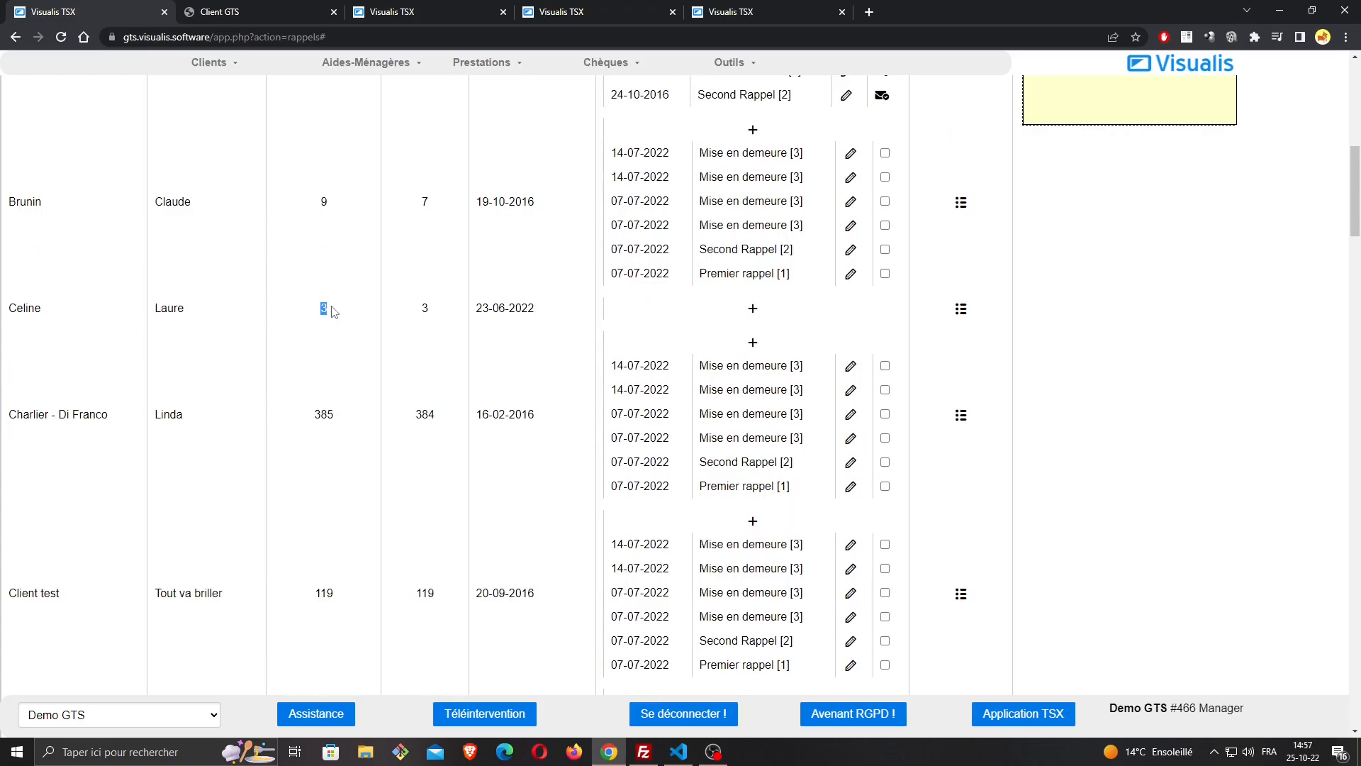
{"action": "left_click_drag", "start_coordinate": [418, 309], "coordinate": [434, 309]}
{"action": "left_click_drag", "start_coordinate": [567, 312], "coordinate": [476, 301]}
{"action": "scroll", "coordinate": [560, 286], "scroll_direction": "up", "scroll_amount": 9}
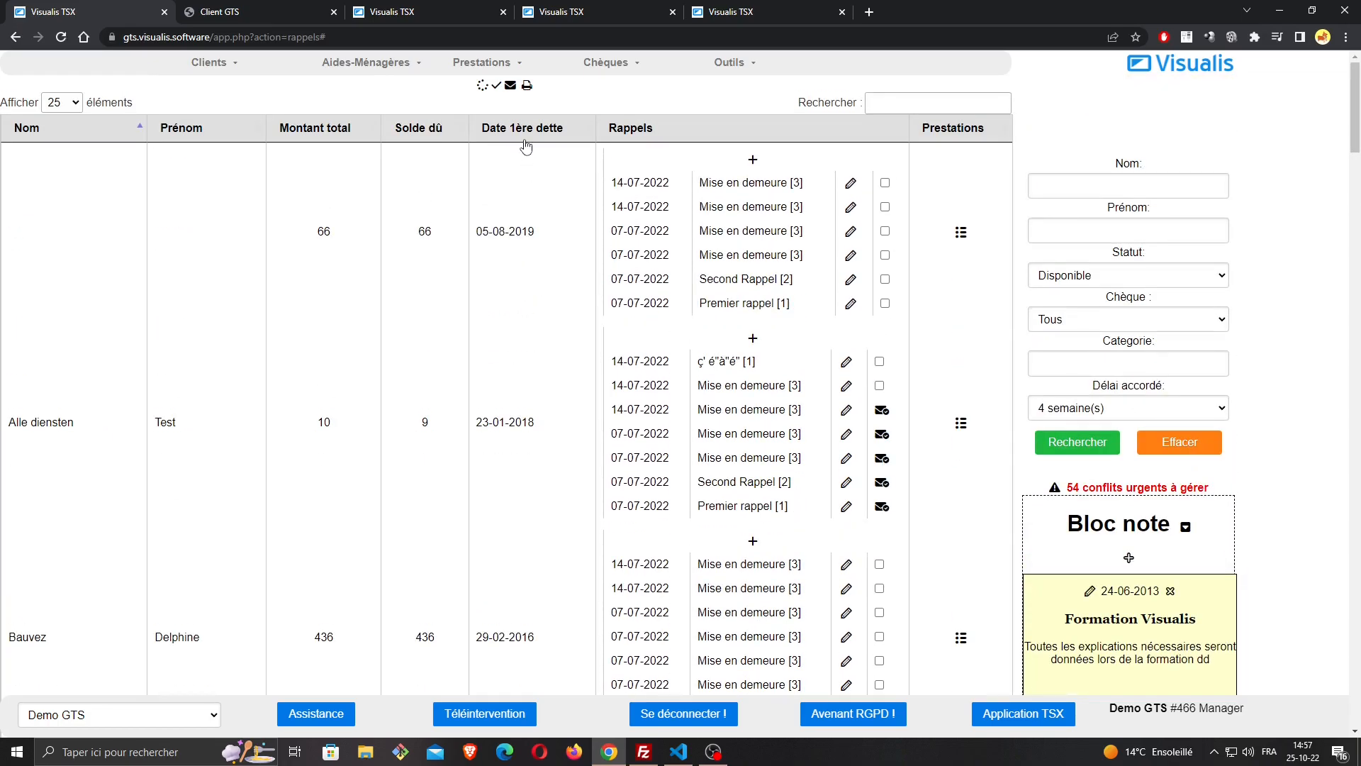
{"action": "scroll", "coordinate": [517, 288], "scroll_direction": "down", "scroll_amount": 8}
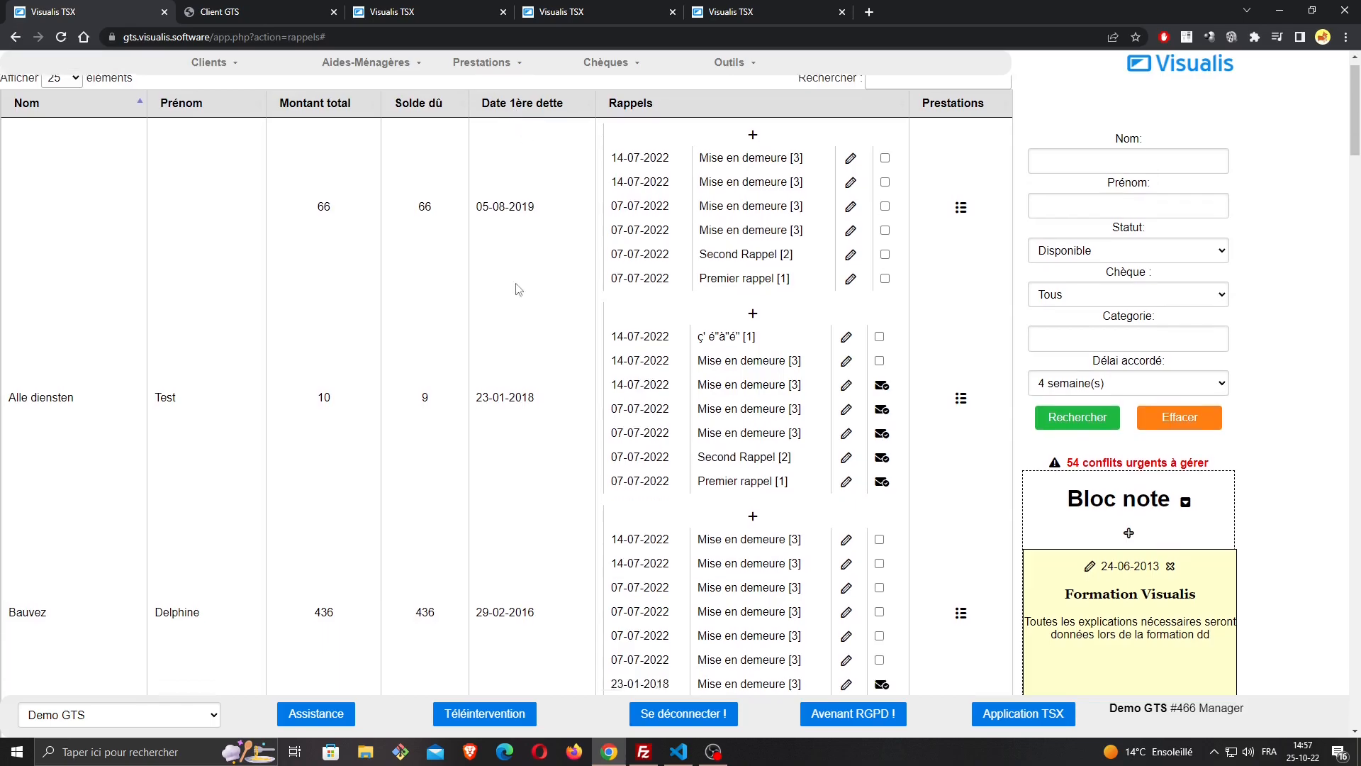
{"action": "scroll", "coordinate": [518, 283], "scroll_direction": "down", "scroll_amount": 1}
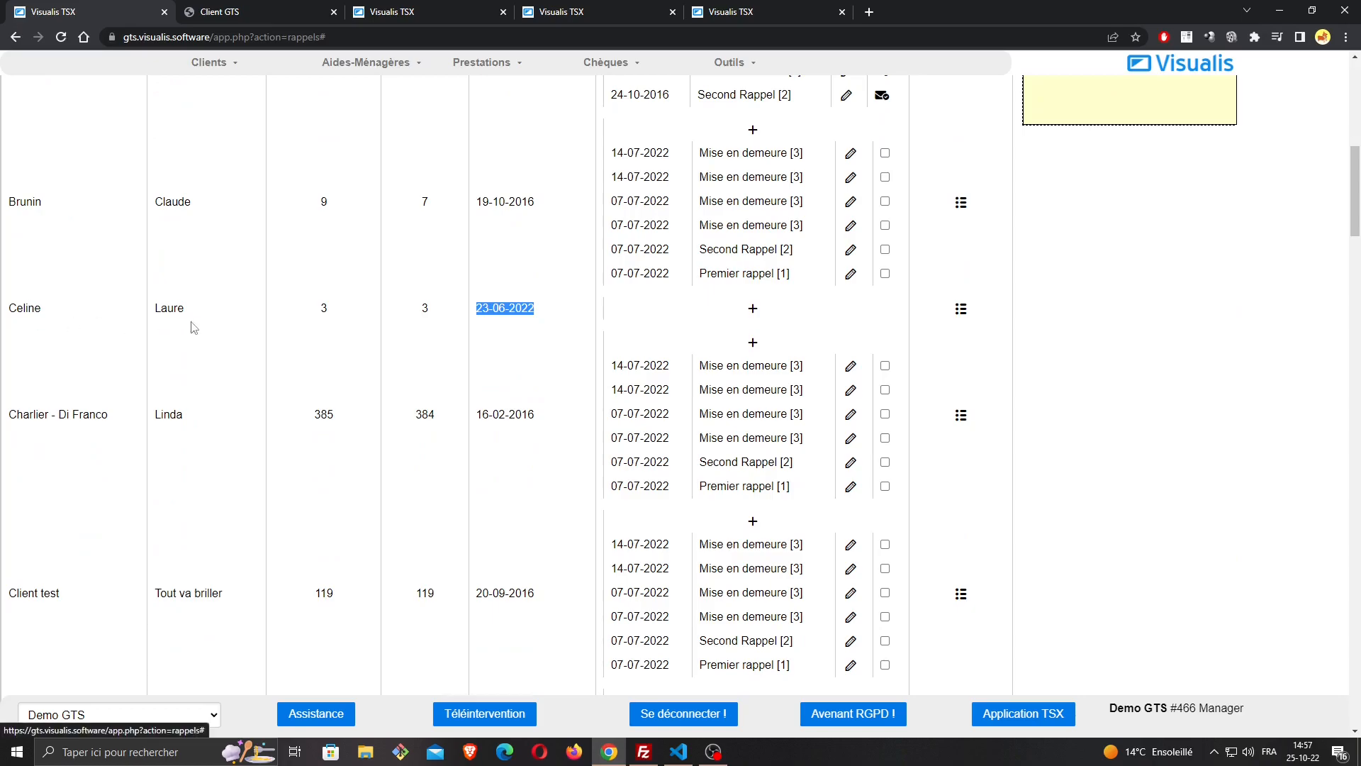
{"action": "left_click_drag", "start_coordinate": [442, 310], "coordinate": [420, 310]}
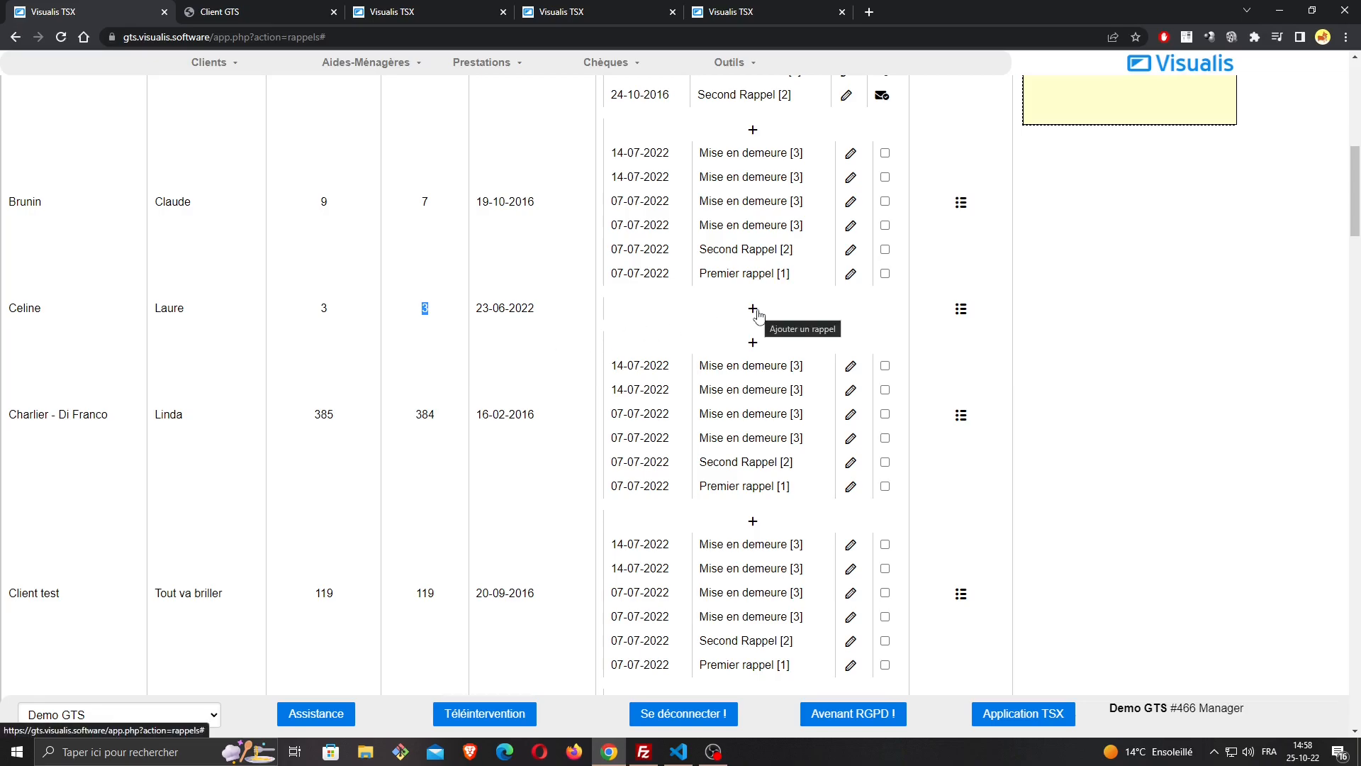
Start a new reminder for the client without reminders and load the Modèle RAPPEL 1 letter template
{"action": "scroll", "coordinate": [756, 314], "scroll_direction": "up", "scroll_amount": 1}
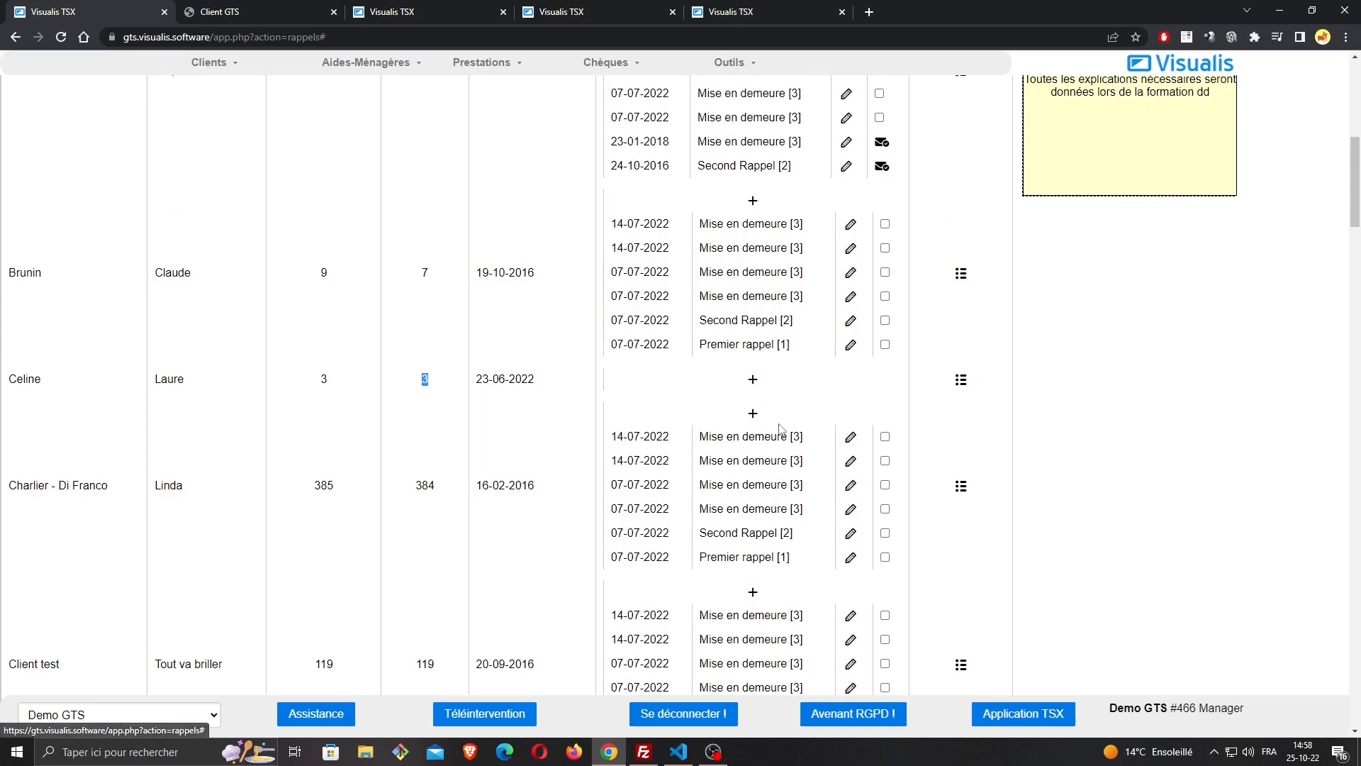
{"action": "scroll", "coordinate": [753, 206], "scroll_direction": "down", "scroll_amount": 2}
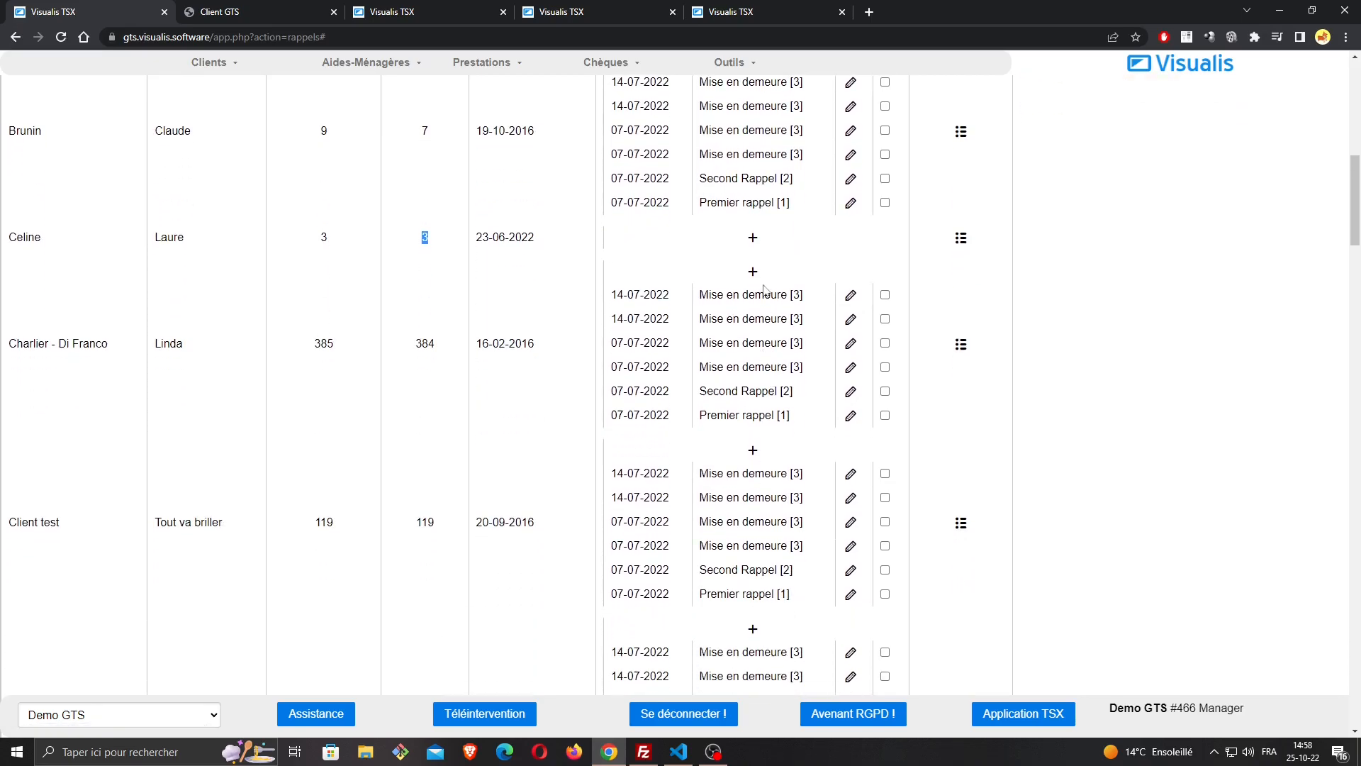
{"action": "left_click", "coordinate": [754, 241]}
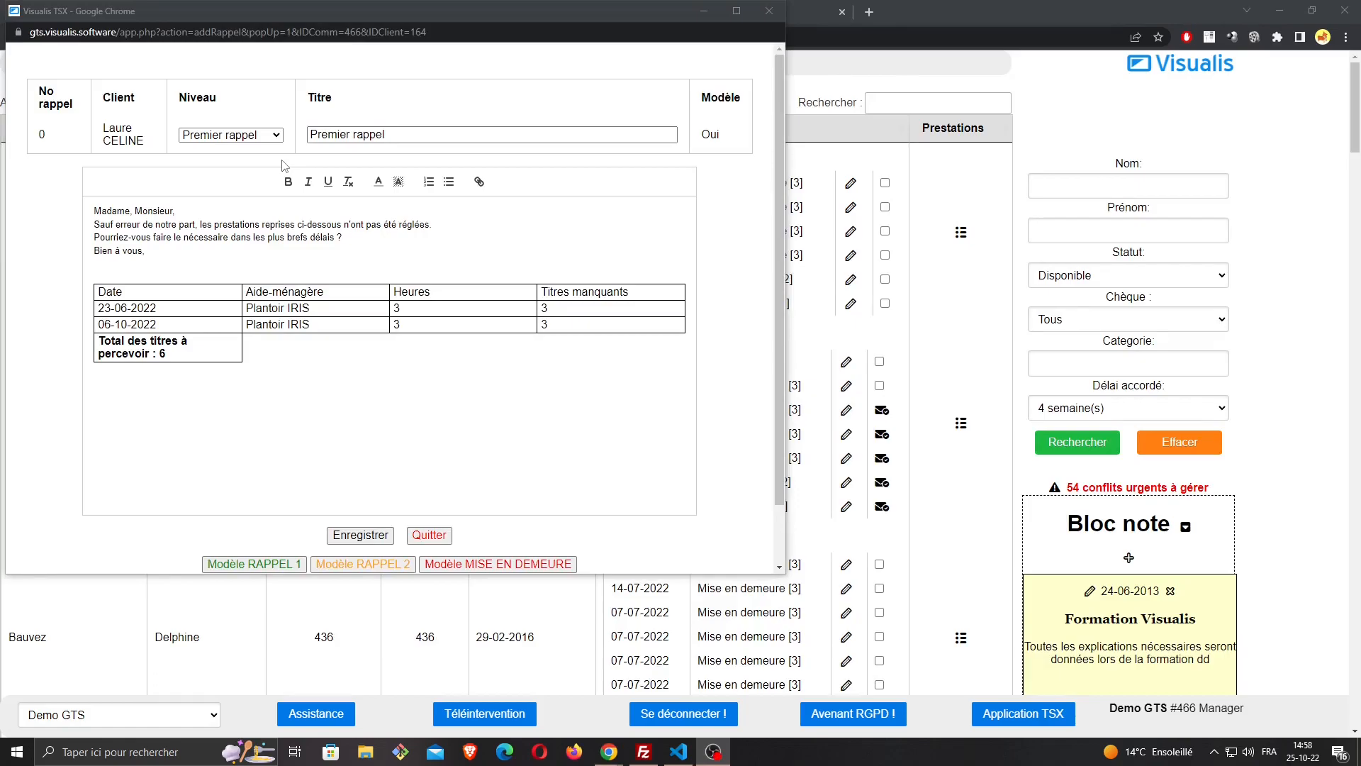
{"action": "scroll", "coordinate": [283, 170], "scroll_direction": "down", "scroll_amount": 1}
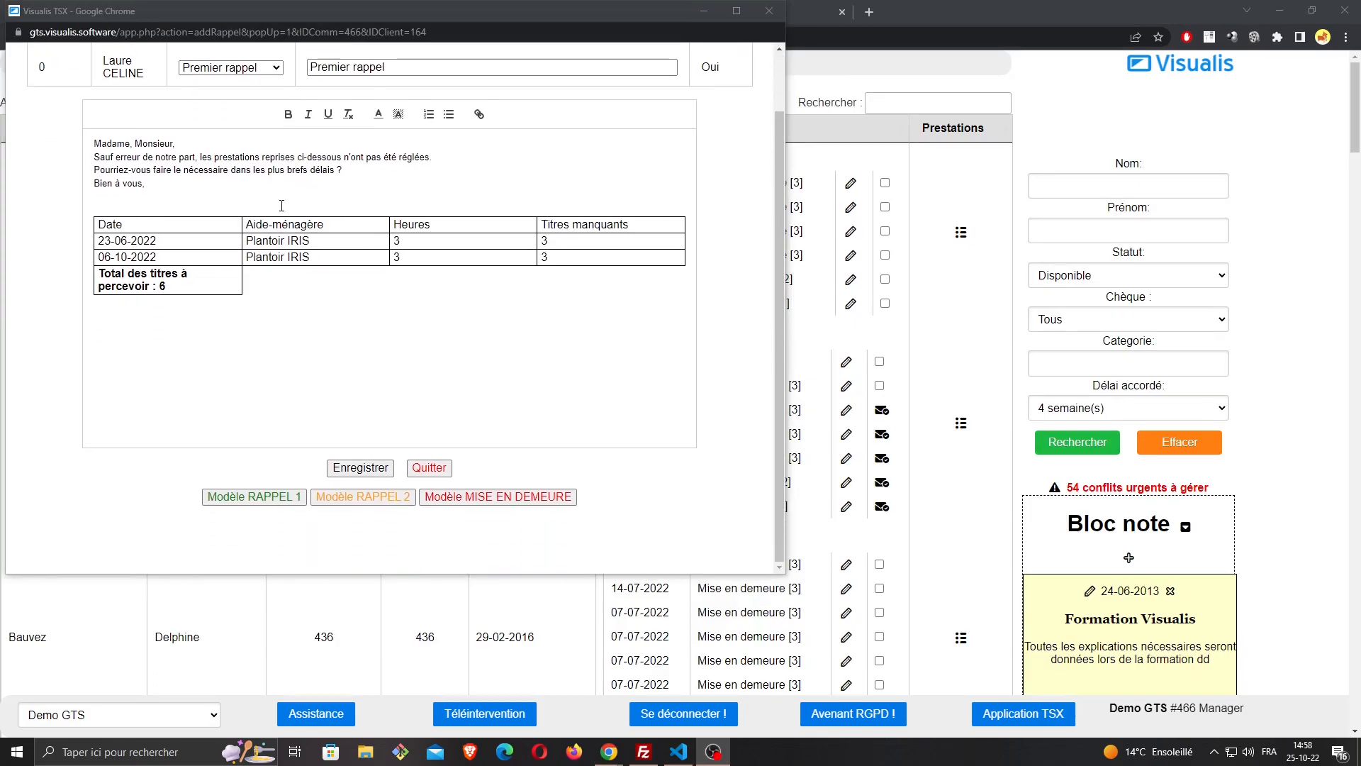
{"action": "left_click", "coordinate": [293, 498]}
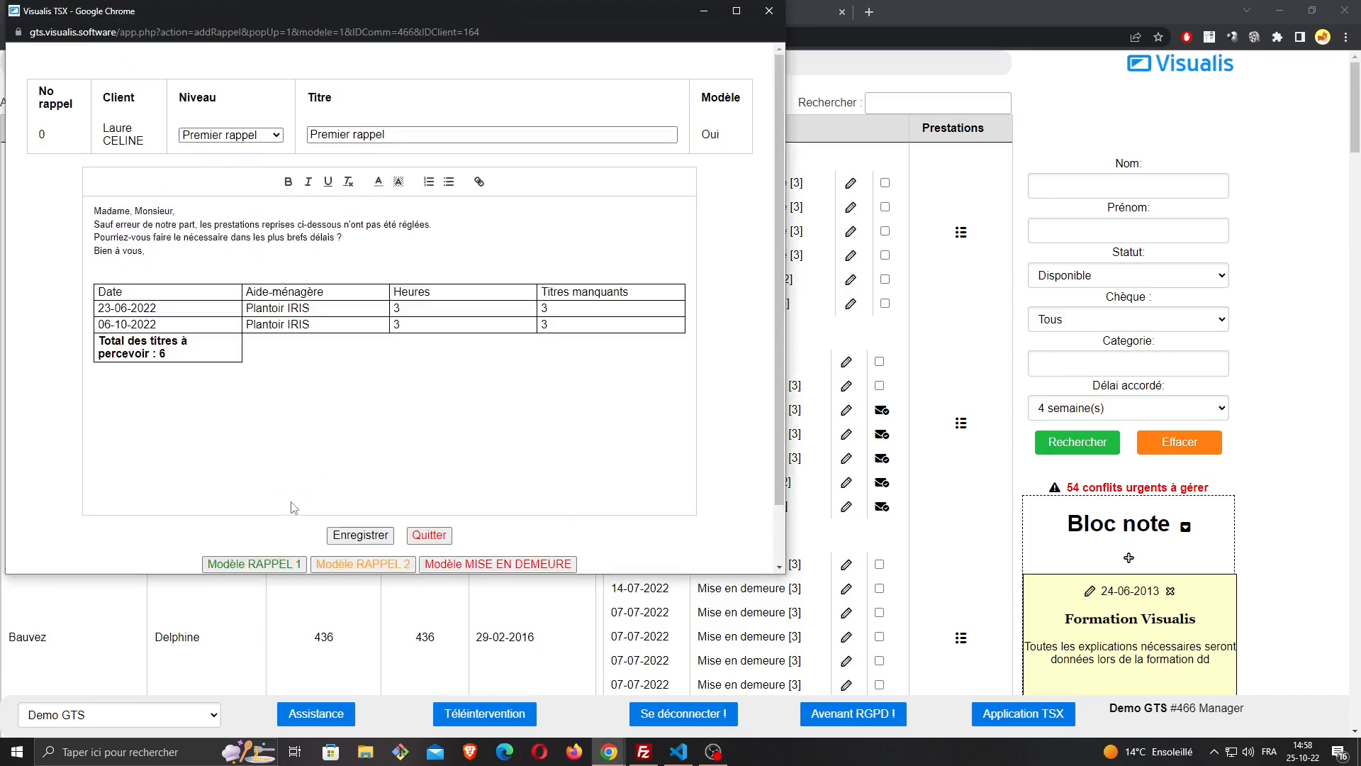
Load the Modèle RAPPEL 2 and Modèle MISE EN DEMEURE templates in turn and review their letter texts
{"action": "scroll", "coordinate": [293, 507], "scroll_direction": "down", "scroll_amount": 1}
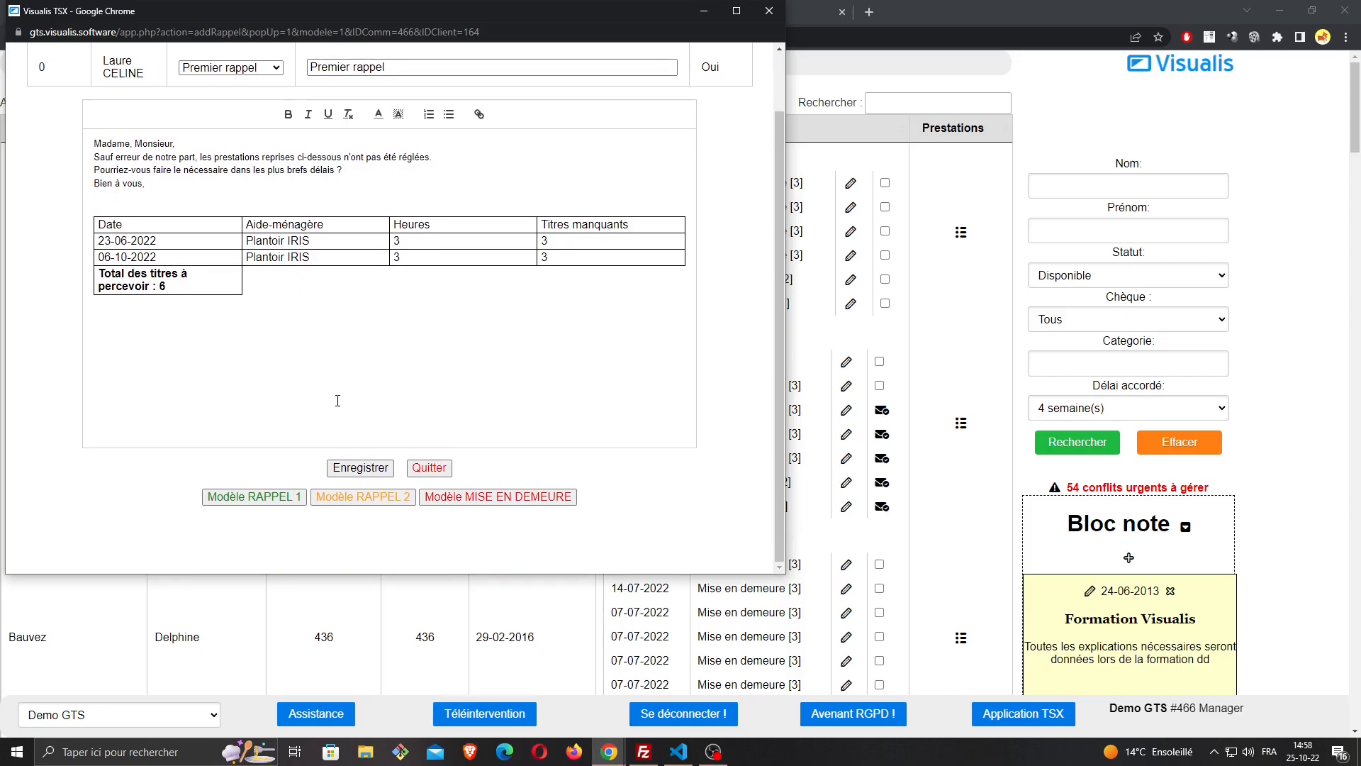
{"action": "left_click", "coordinate": [372, 498]}
{"action": "scroll", "coordinate": [174, 353], "scroll_direction": "down", "scroll_amount": 1}
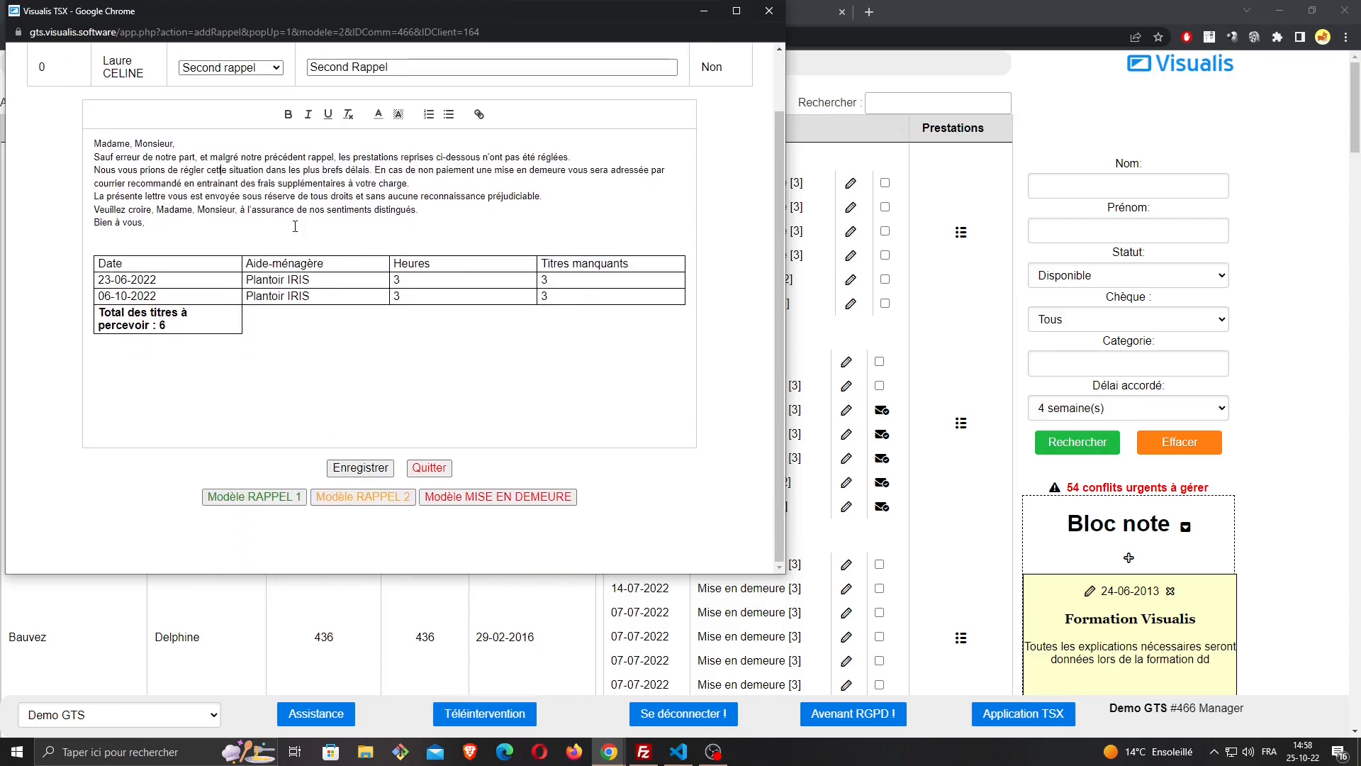
{"action": "left_click_drag", "start_coordinate": [145, 222], "coordinate": [113, 158]}
{"action": "left_click", "coordinate": [507, 207]}
{"action": "left_click", "coordinate": [501, 503]}
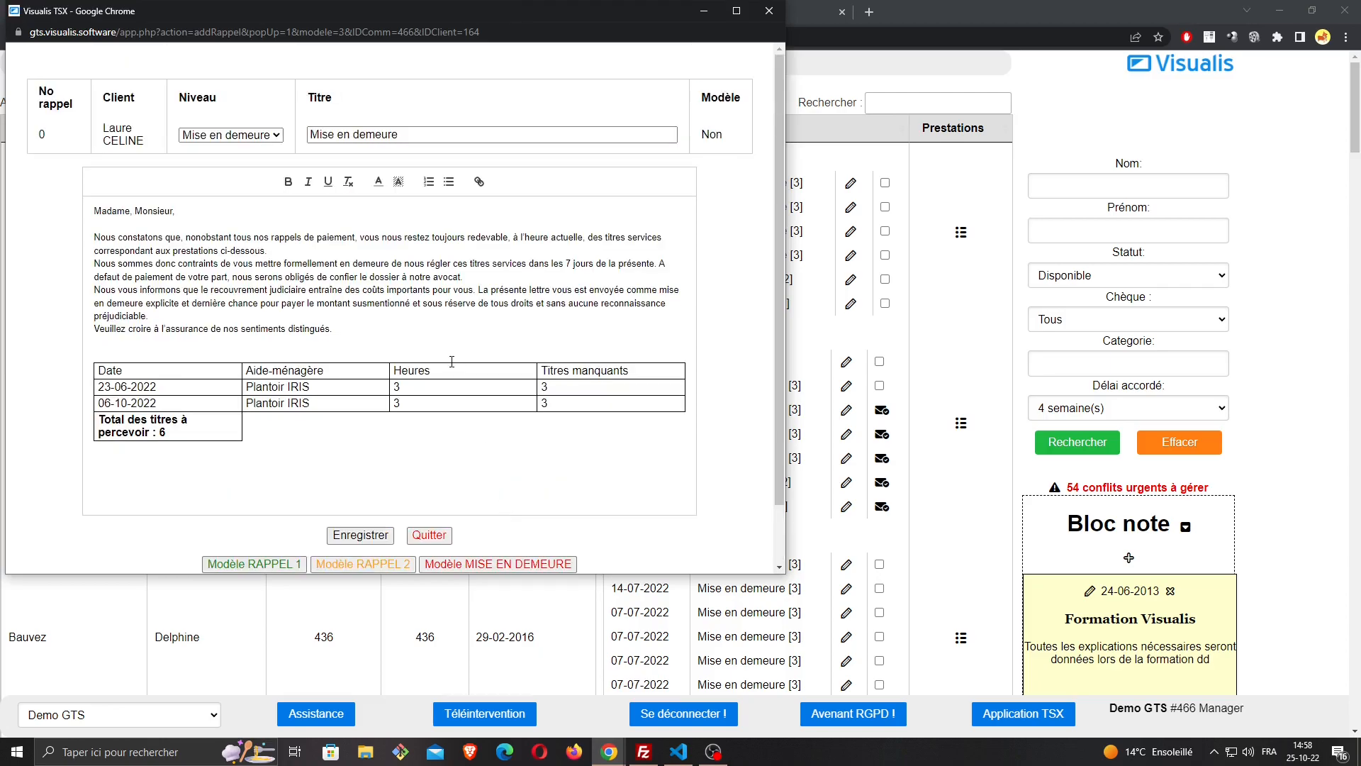
{"action": "scroll", "coordinate": [452, 361], "scroll_direction": "down", "scroll_amount": 2}
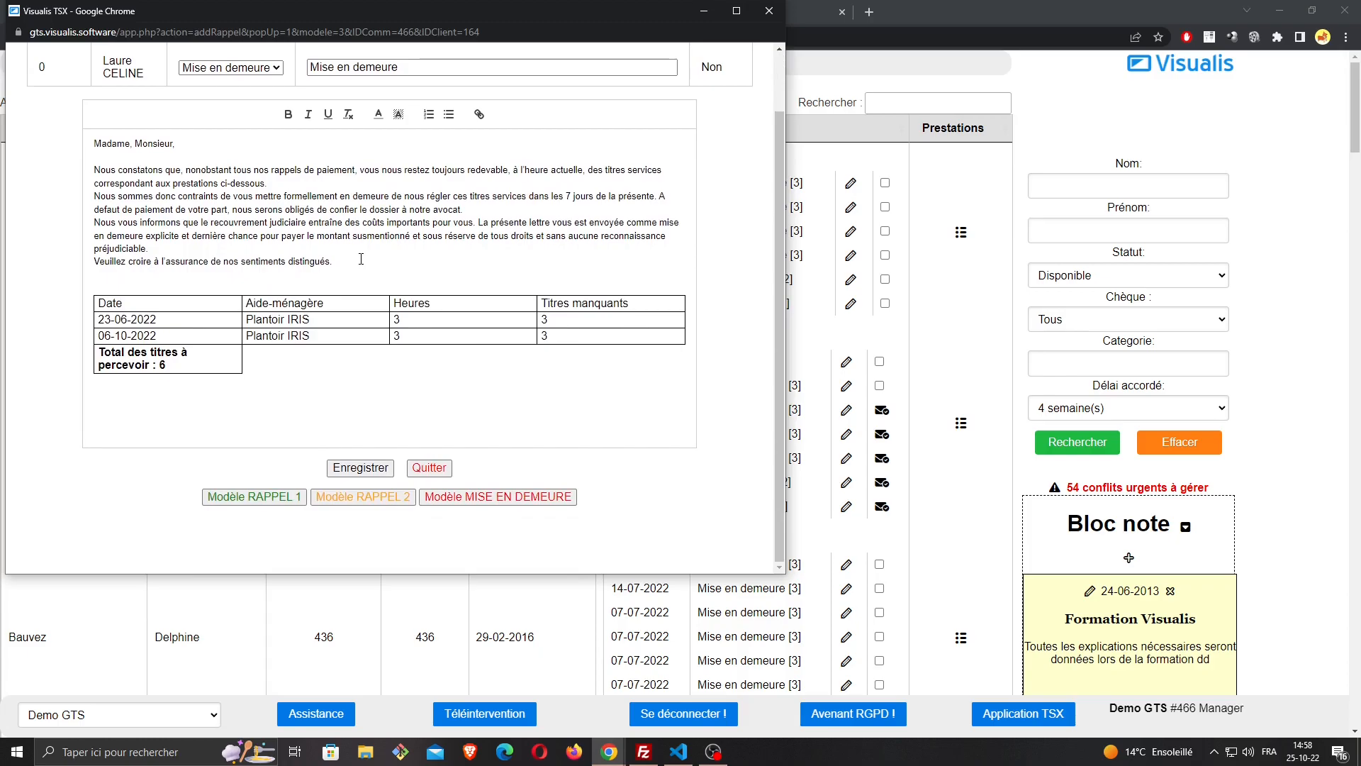
Load the Modèle RAPPEL 1 template into the reminder and review its letter text and missing-voucher table
{"action": "left_click", "coordinate": [296, 498]}
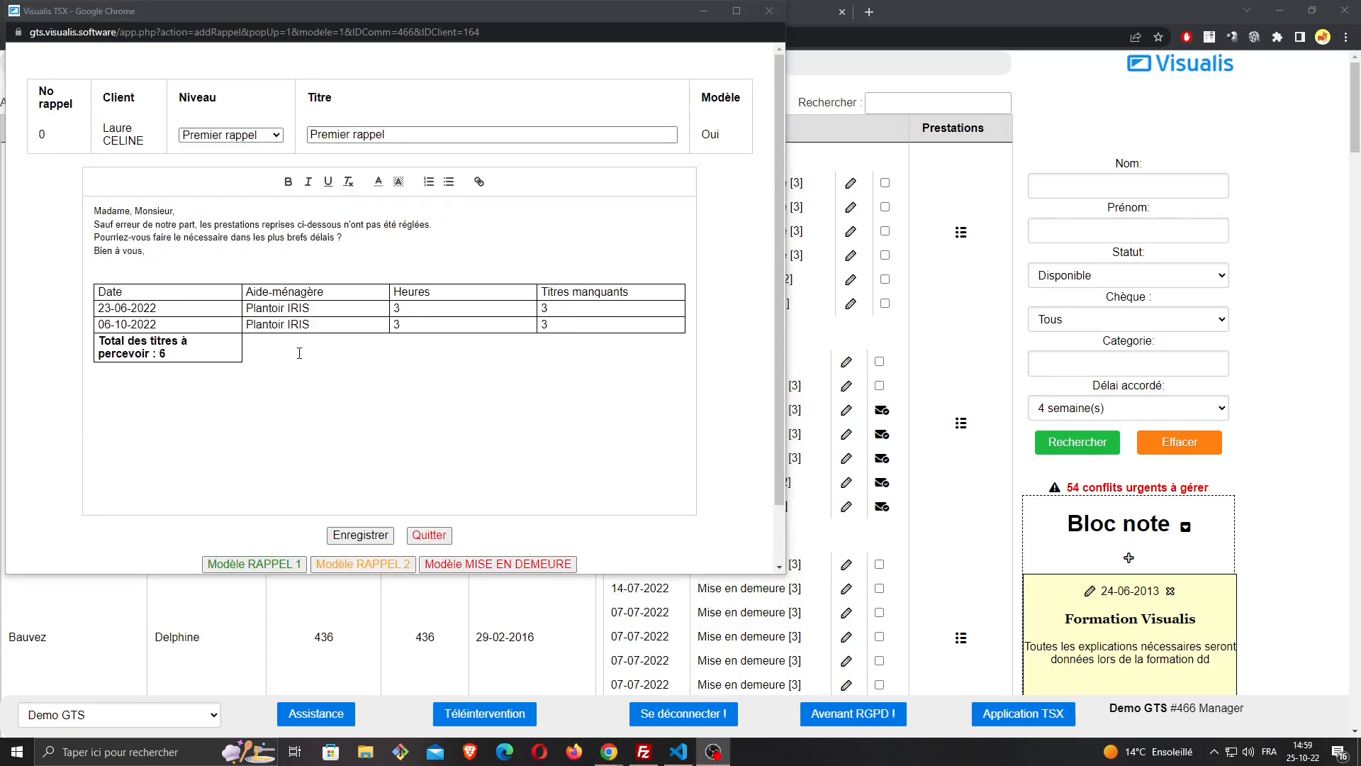
{"action": "left_click", "coordinate": [297, 354]}
{"action": "left_click_drag", "start_coordinate": [395, 355], "coordinate": [113, 292]}
{"action": "left_click", "coordinate": [420, 225]}
{"action": "scroll", "coordinate": [481, 483], "scroll_direction": "down", "scroll_amount": 2}
{"action": "scroll", "coordinate": [231, 326], "scroll_direction": "up", "scroll_amount": 2}
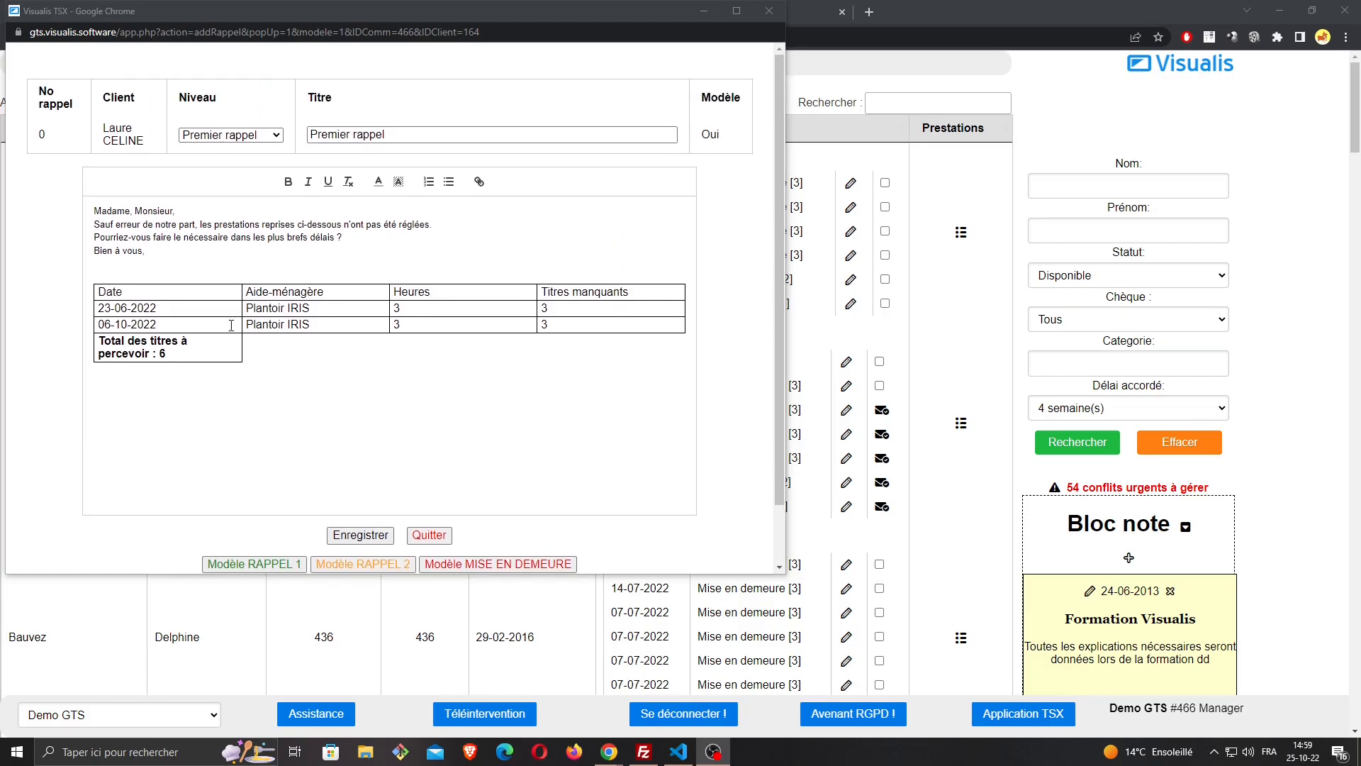
Add a blank line below the closing "Bien à vous," in the letter and save the first reminder
{"action": "left_click", "coordinate": [188, 258]}
{"action": "key", "text": "Return"}
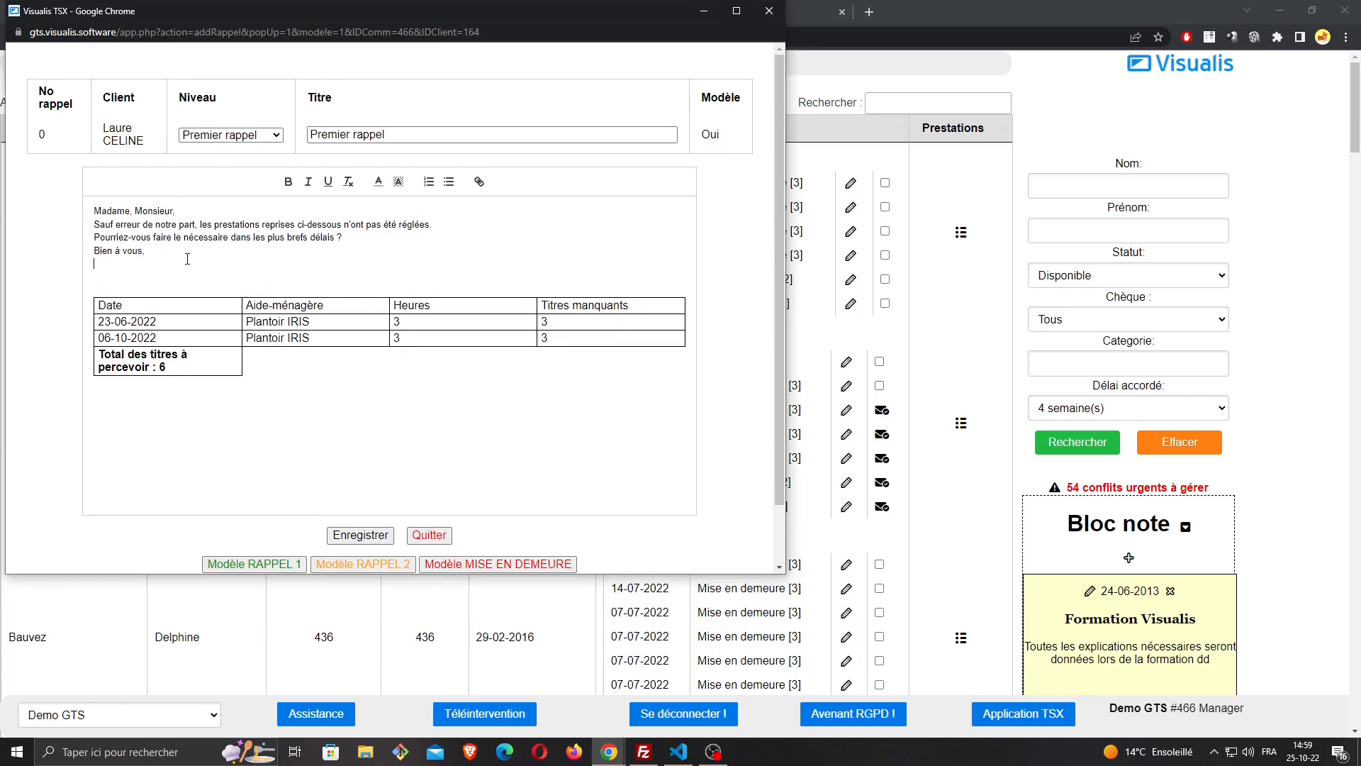
{"action": "type", "text": "tyy"}
{"action": "left_click", "coordinate": [366, 541]}
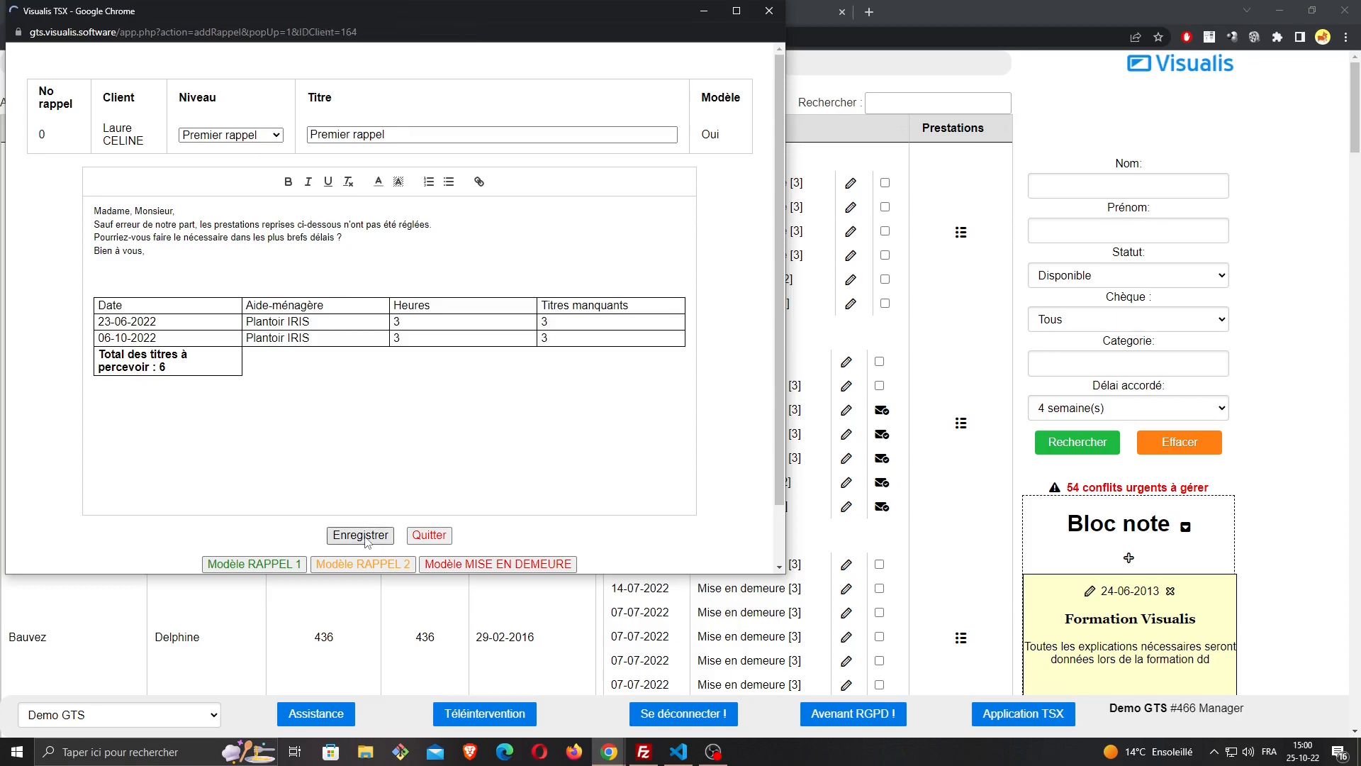
Check the newly saved Premier rappel entry in the client's row of the reminder list
{"action": "scroll", "coordinate": [499, 374], "scroll_direction": "down", "scroll_amount": 1}
{"action": "scroll", "coordinate": [503, 374], "scroll_direction": "down", "scroll_amount": 5}
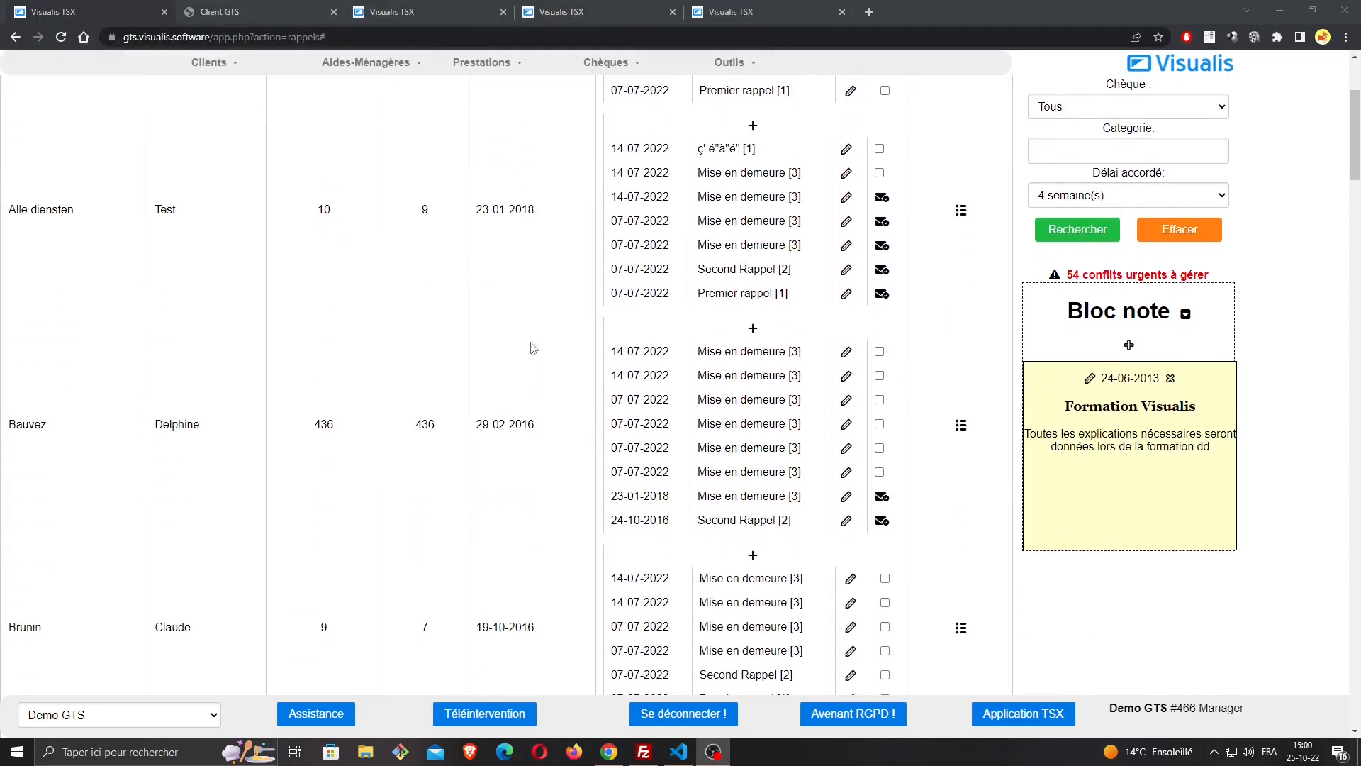
{"action": "scroll", "coordinate": [386, 426], "scroll_direction": "down", "scroll_amount": 3}
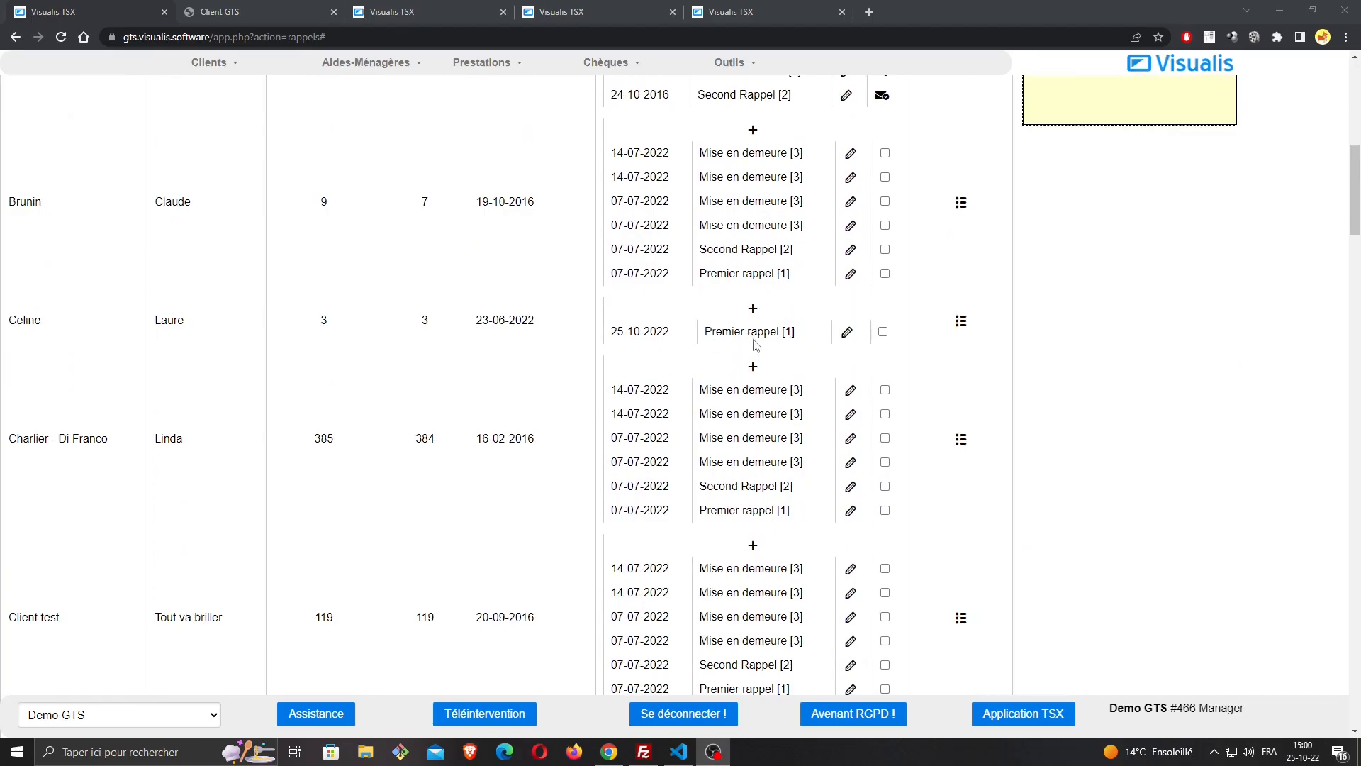
{"action": "left_click_drag", "start_coordinate": [610, 332], "coordinate": [788, 331]}
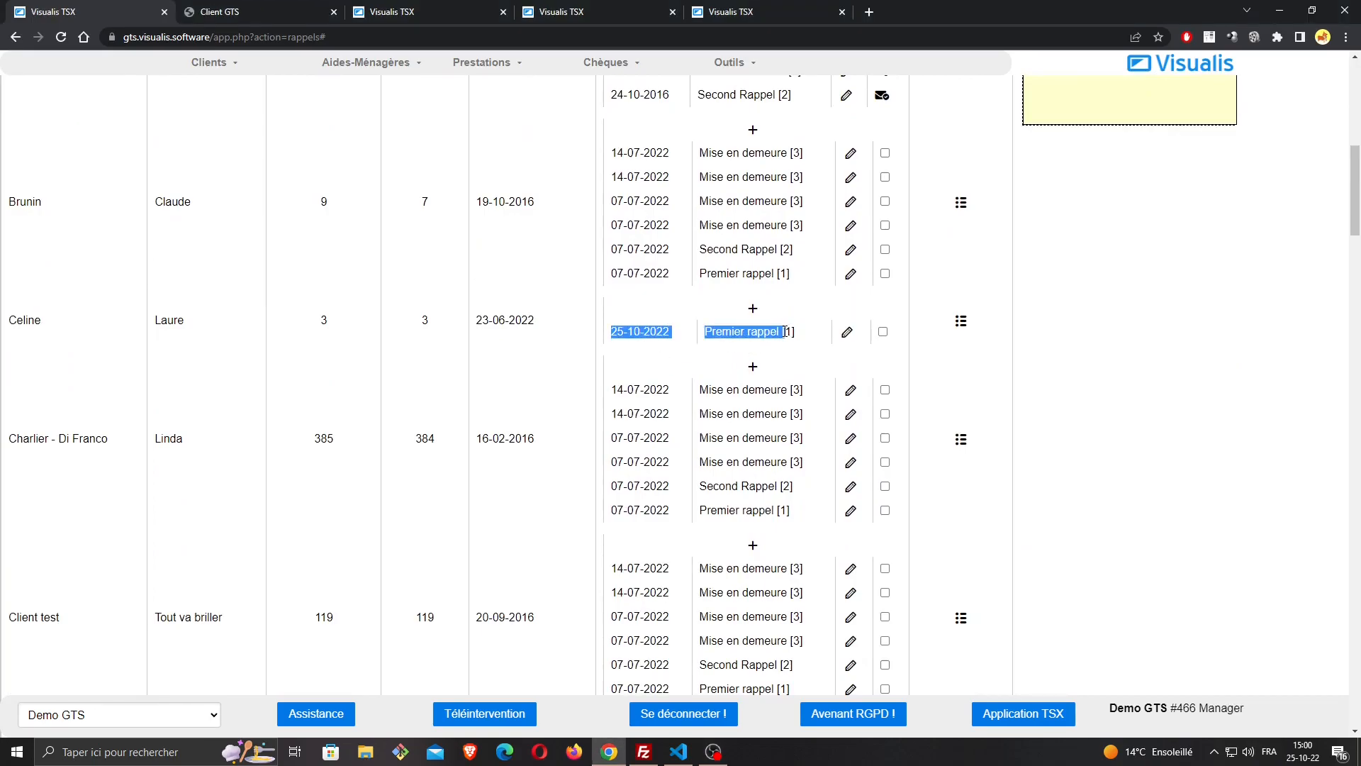
{"action": "left_click", "coordinate": [787, 332]}
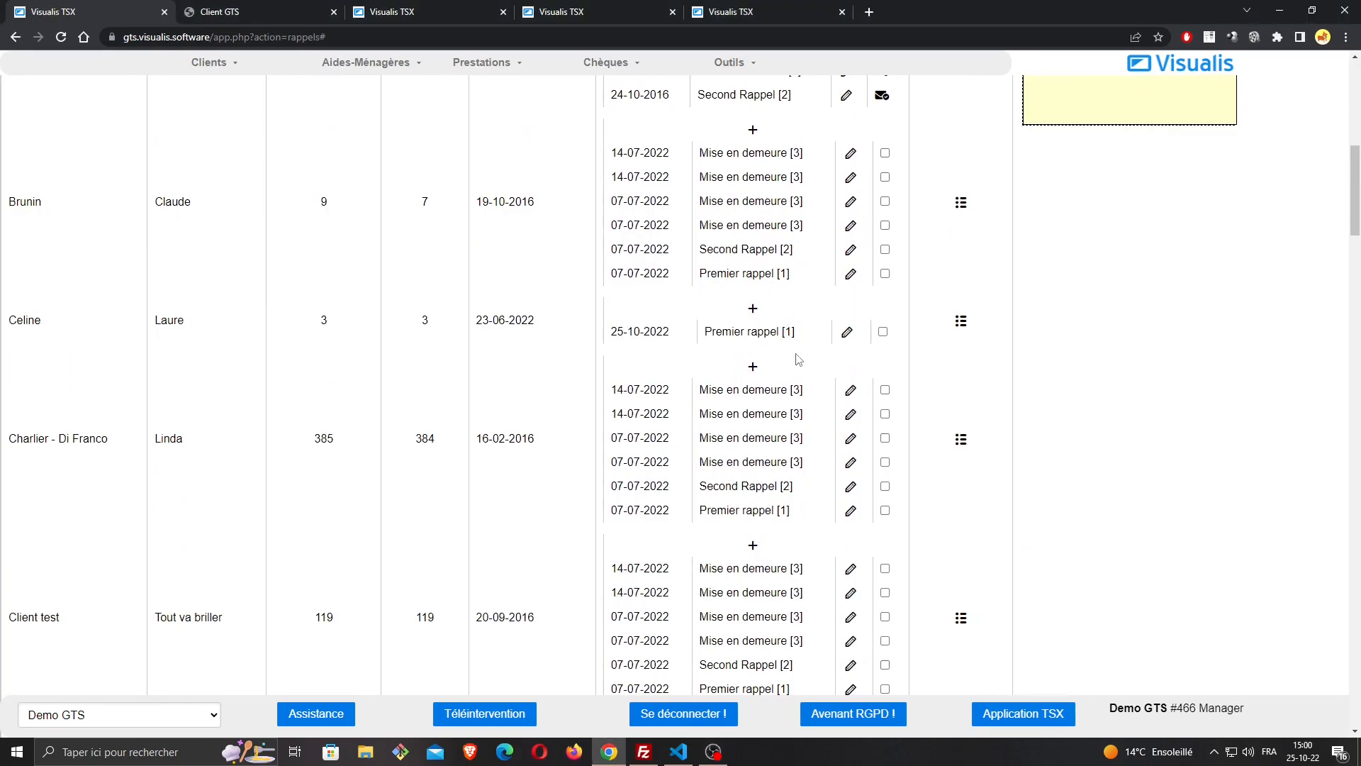
Reopen the client's 25-10-2022 Premier rappel, review its letter and voucher table, and close it without changes
{"action": "left_click", "coordinate": [848, 334]}
{"action": "scroll", "coordinate": [270, 309], "scroll_direction": "down", "scroll_amount": 1}
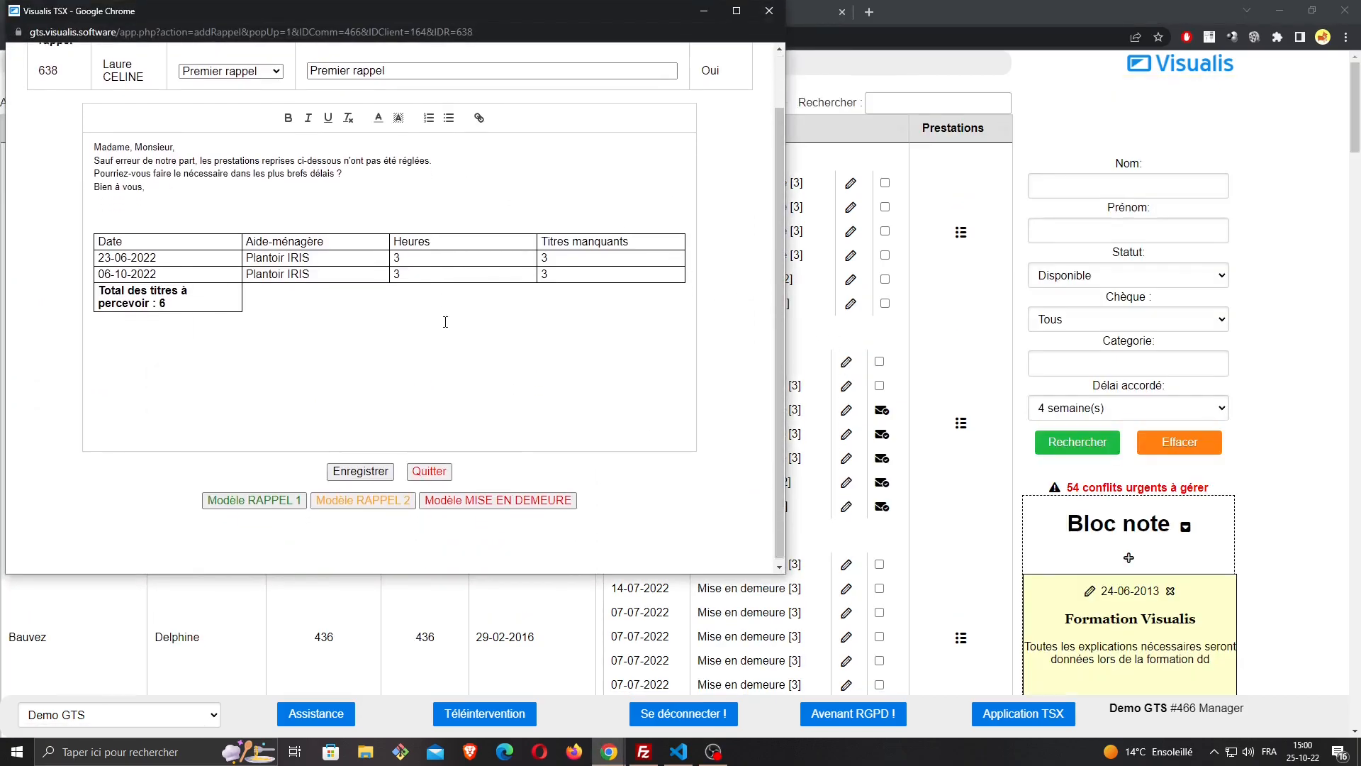
{"action": "left_click", "coordinate": [769, 10]}
Compare the selection checkbox of the new Premier rappel with the "Message envoyé" markers on the 23-01-2018 and 24-10-2016 reminders
{"action": "scroll", "coordinate": [705, 403], "scroll_direction": "down", "scroll_amount": 6}
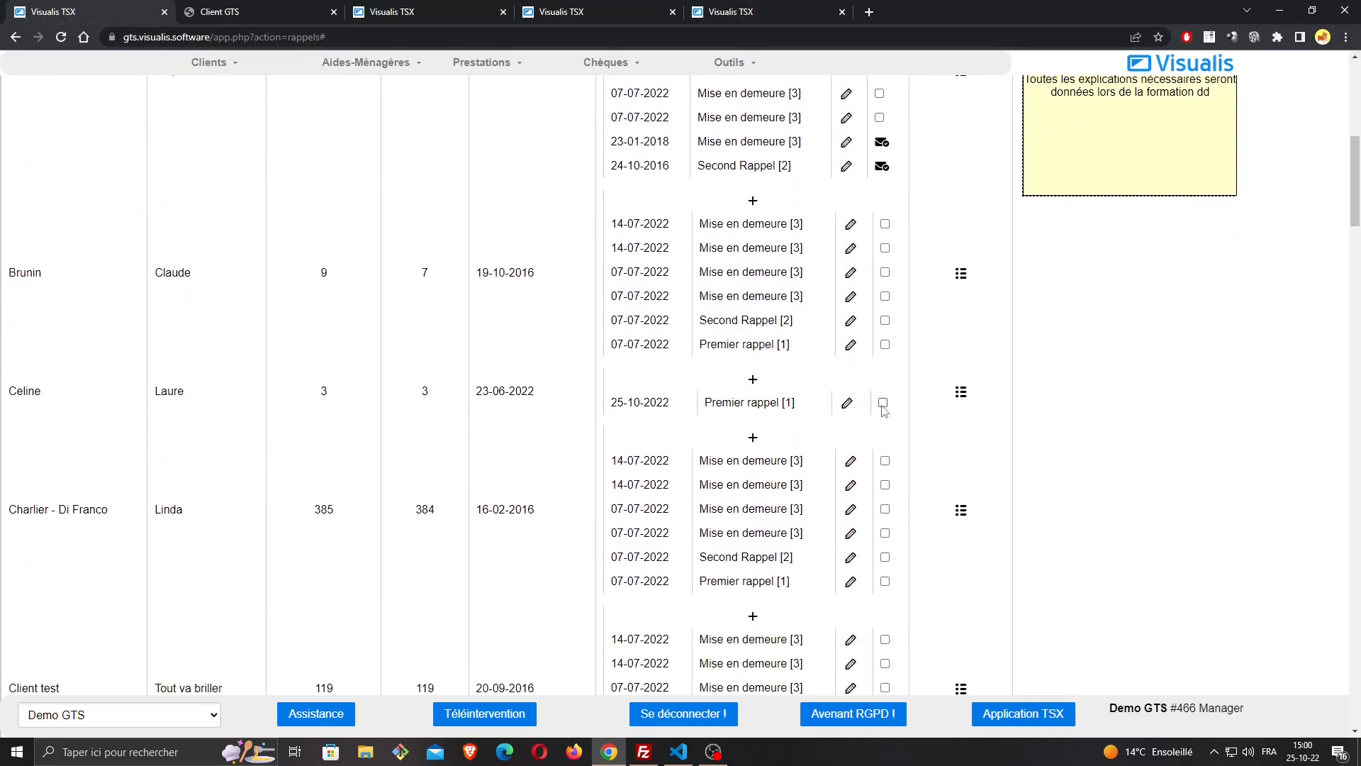
{"action": "scroll", "coordinate": [883, 397], "scroll_direction": "up", "scroll_amount": 1}
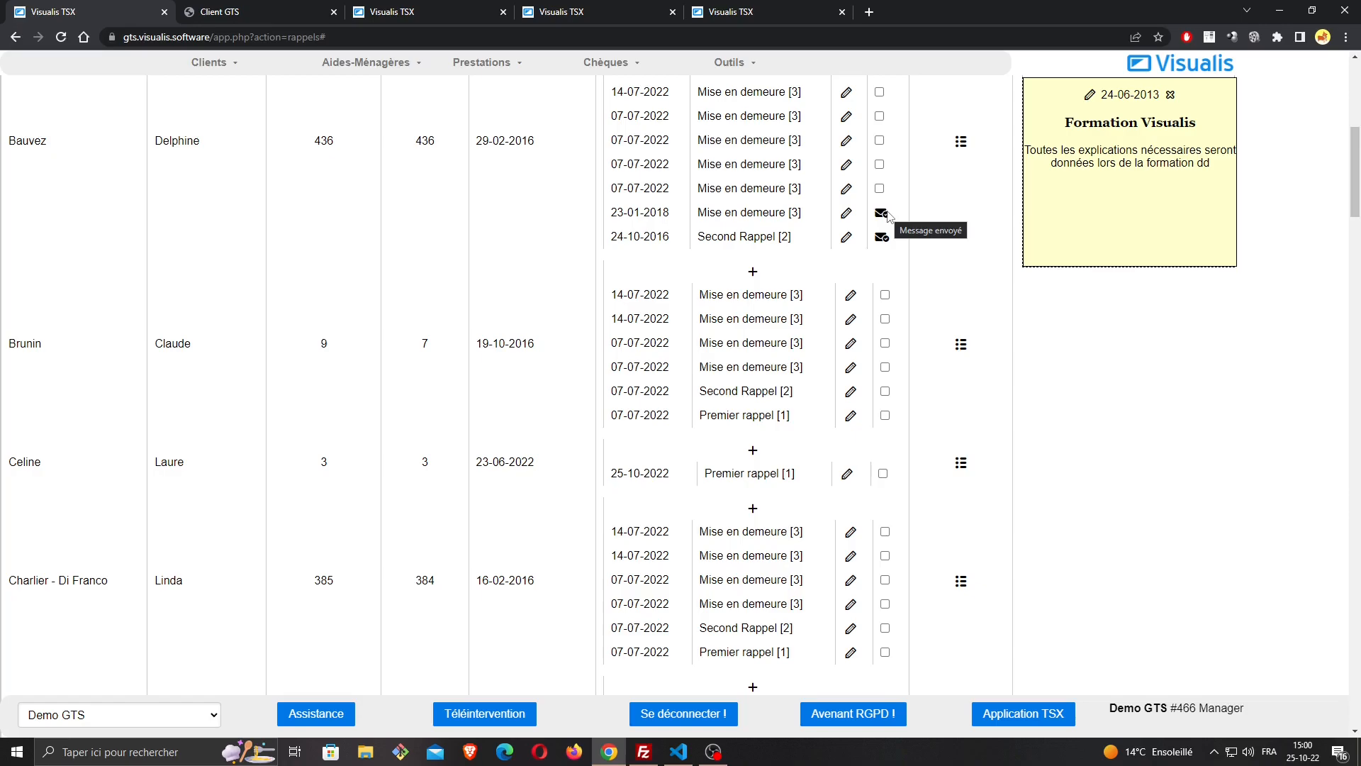
{"action": "scroll", "coordinate": [889, 248], "scroll_direction": "down", "scroll_amount": 1}
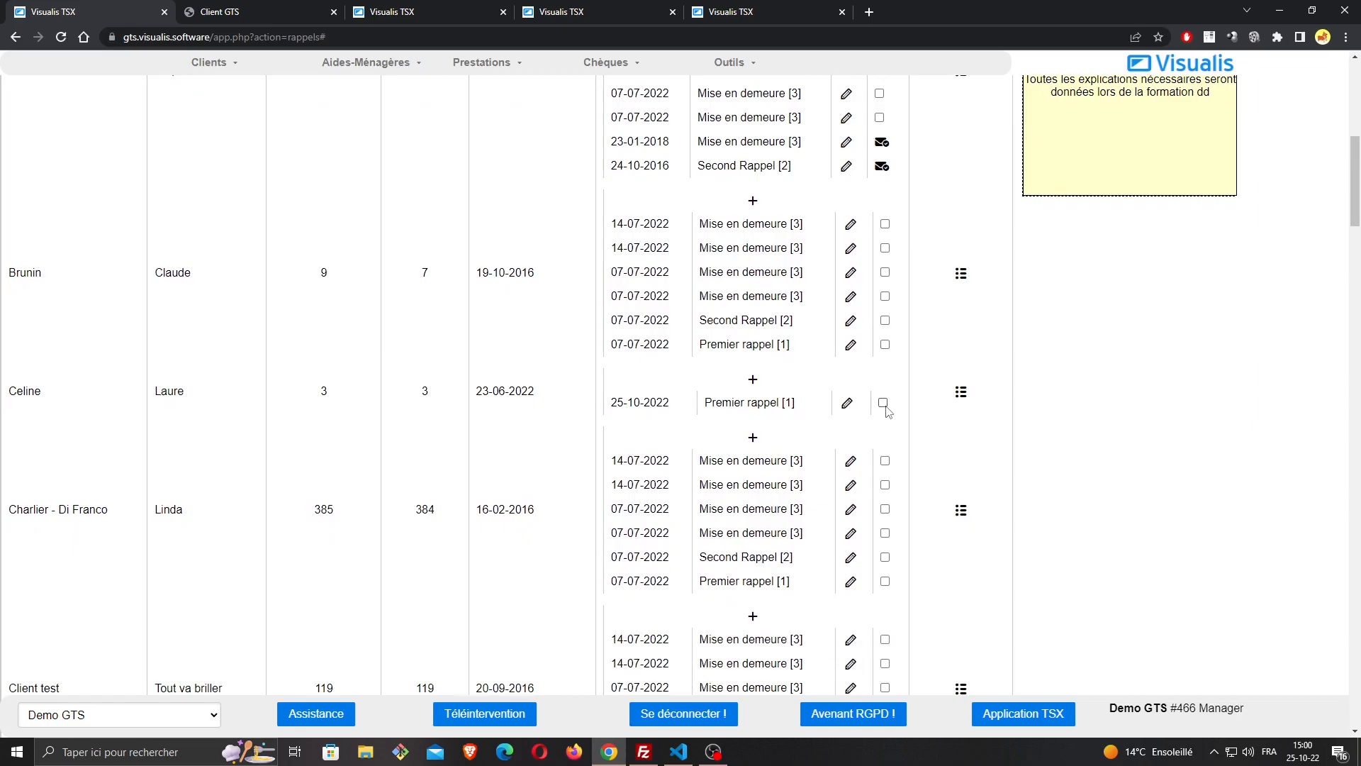
{"action": "scroll", "coordinate": [885, 412], "scroll_direction": "up", "scroll_amount": 1}
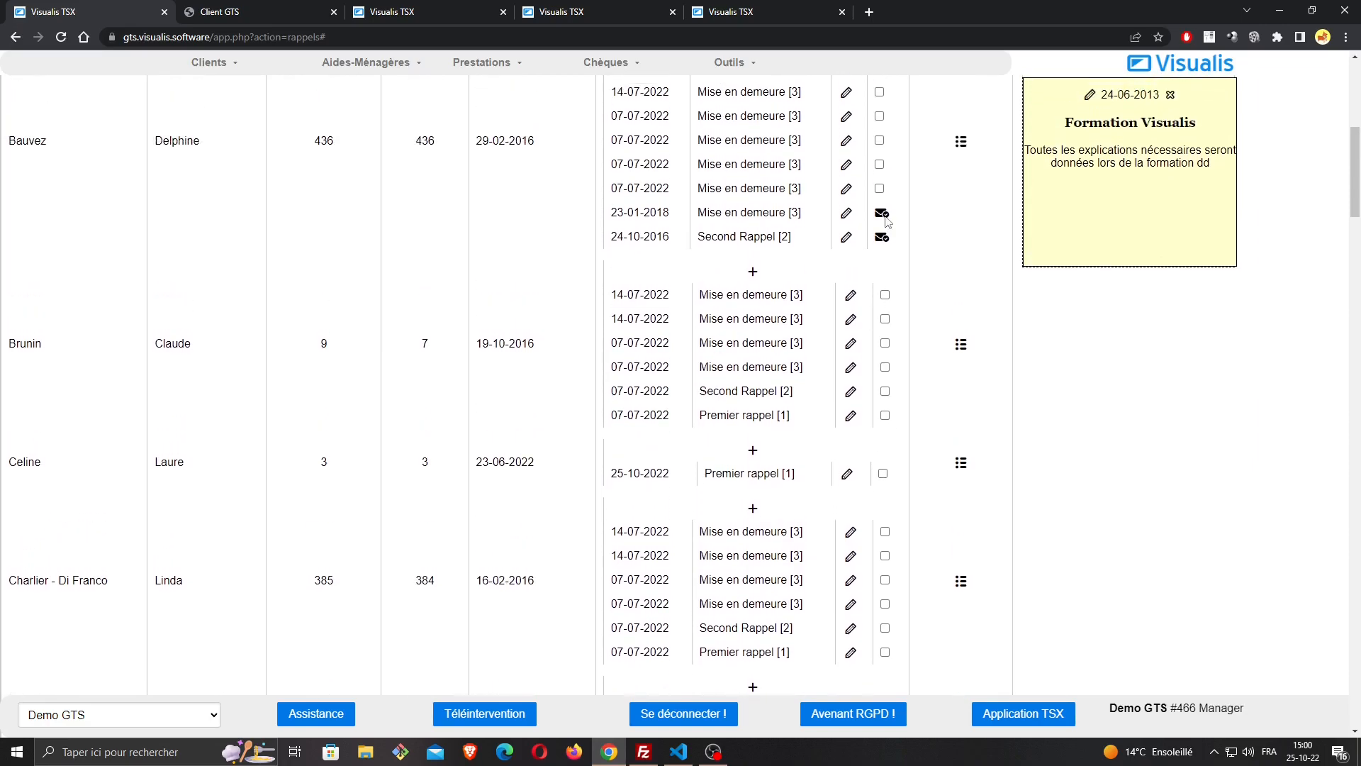
{"action": "mouse_move", "coordinate": [886, 239]}
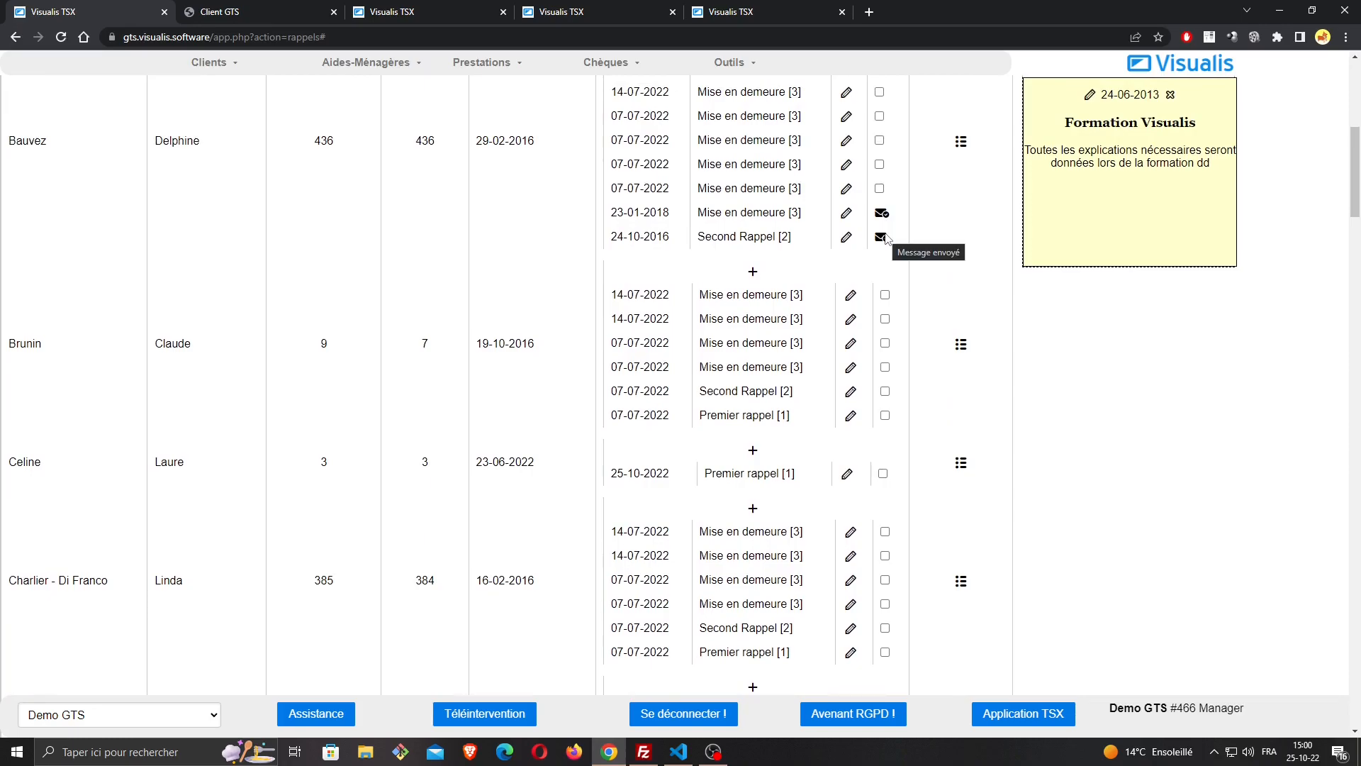
{"action": "scroll", "coordinate": [887, 239], "scroll_direction": "down", "scroll_amount": 1}
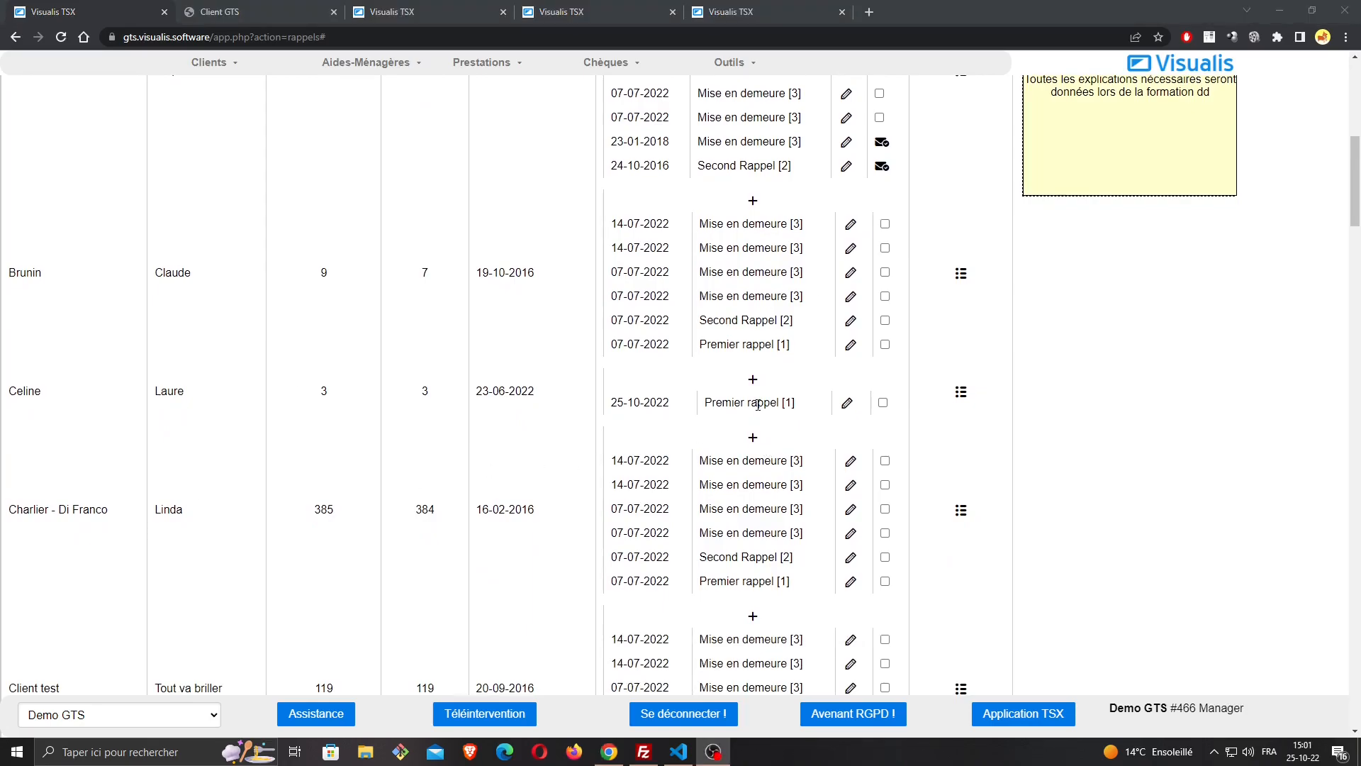
Select the client's 25-10-2022 Premier rappel, send it by e-mail and review the message
{"action": "left_click", "coordinate": [883, 404]}
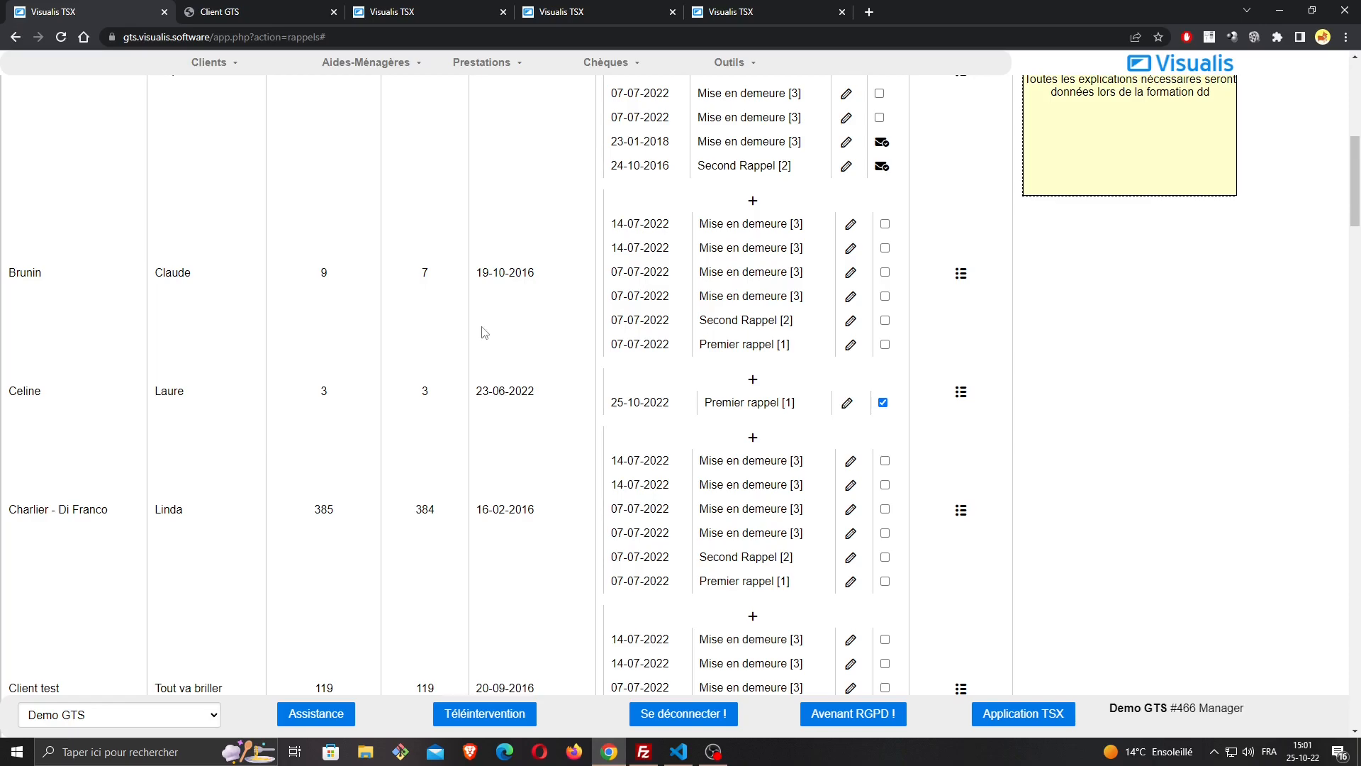
{"action": "scroll", "coordinate": [468, 330], "scroll_direction": "up", "scroll_amount": 10}
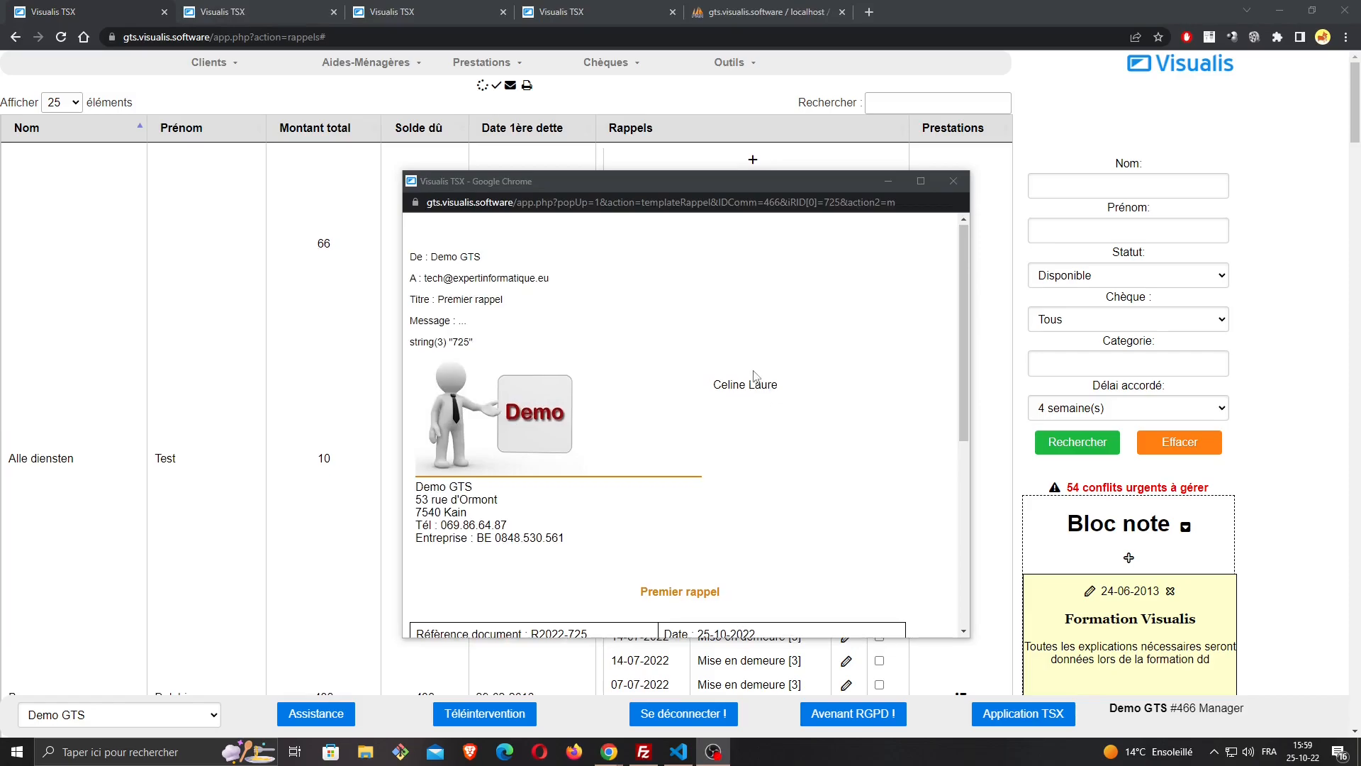
{"action": "scroll", "coordinate": [755, 376], "scroll_direction": "down", "scroll_amount": 5}
{"action": "scroll", "coordinate": [755, 383], "scroll_direction": "up", "scroll_amount": 5}
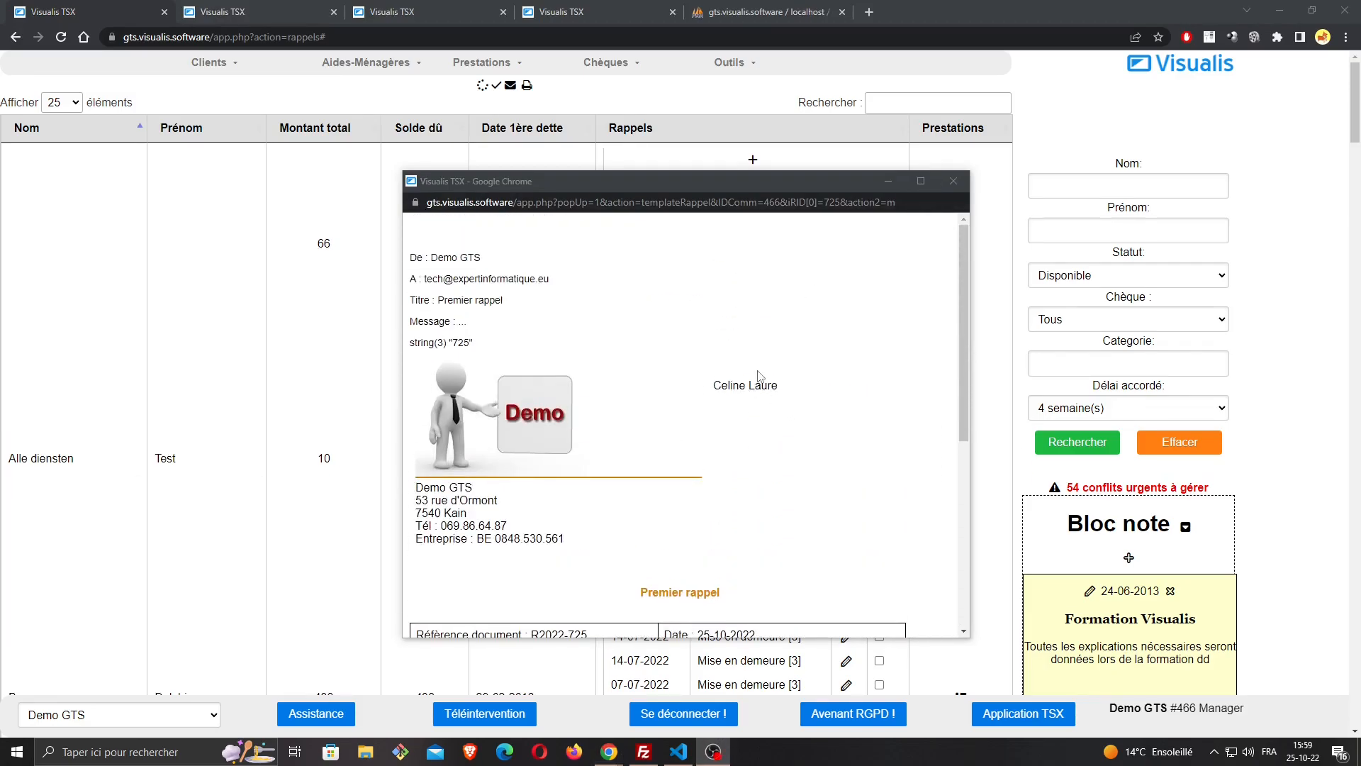
{"action": "scroll", "coordinate": [754, 383], "scroll_direction": "down", "scroll_amount": 4}
{"action": "scroll", "coordinate": [754, 385], "scroll_direction": "down", "scroll_amount": 1}
{"action": "scroll", "coordinate": [754, 385], "scroll_direction": "up", "scroll_amount": 5}
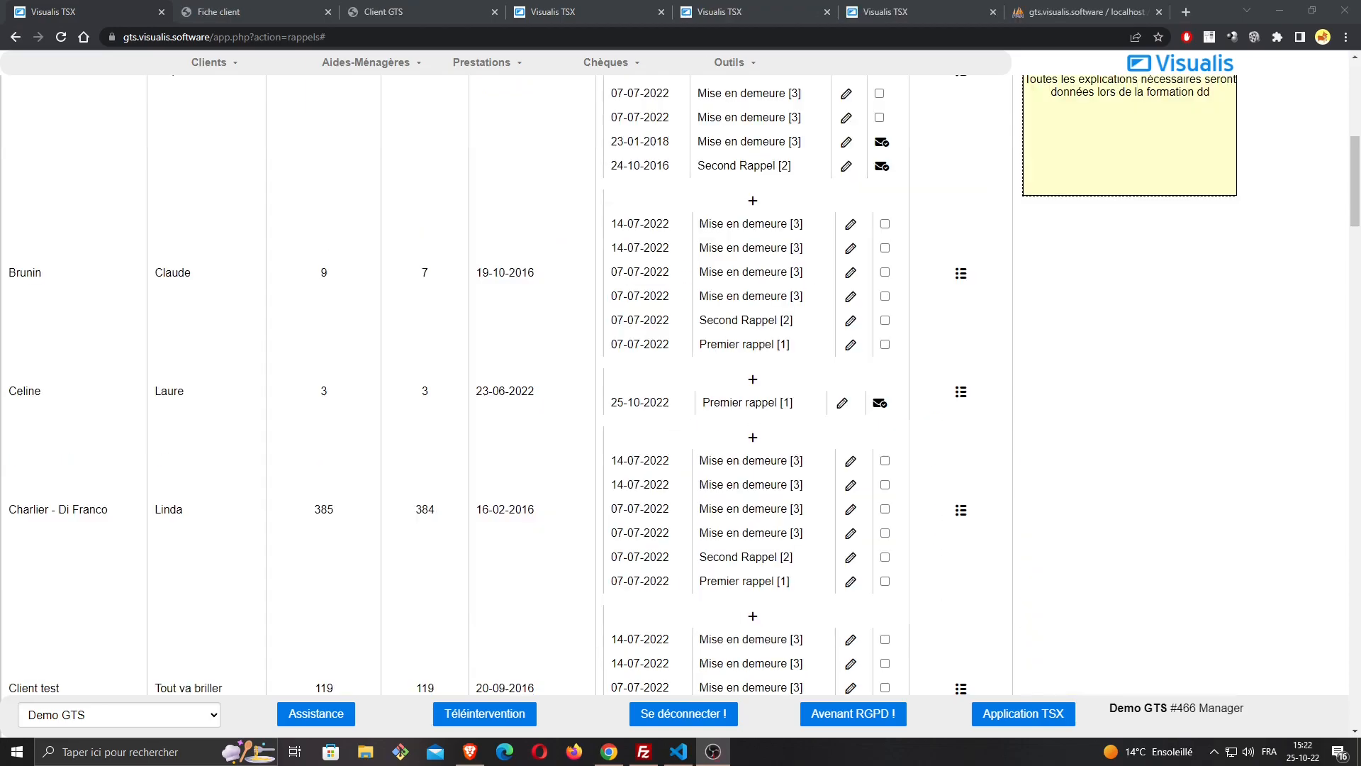
Check the sending status of the 25-10-2022 Premier rappel in the client's row
{"action": "scroll", "coordinate": [477, 341], "scroll_direction": "down", "scroll_amount": 8}
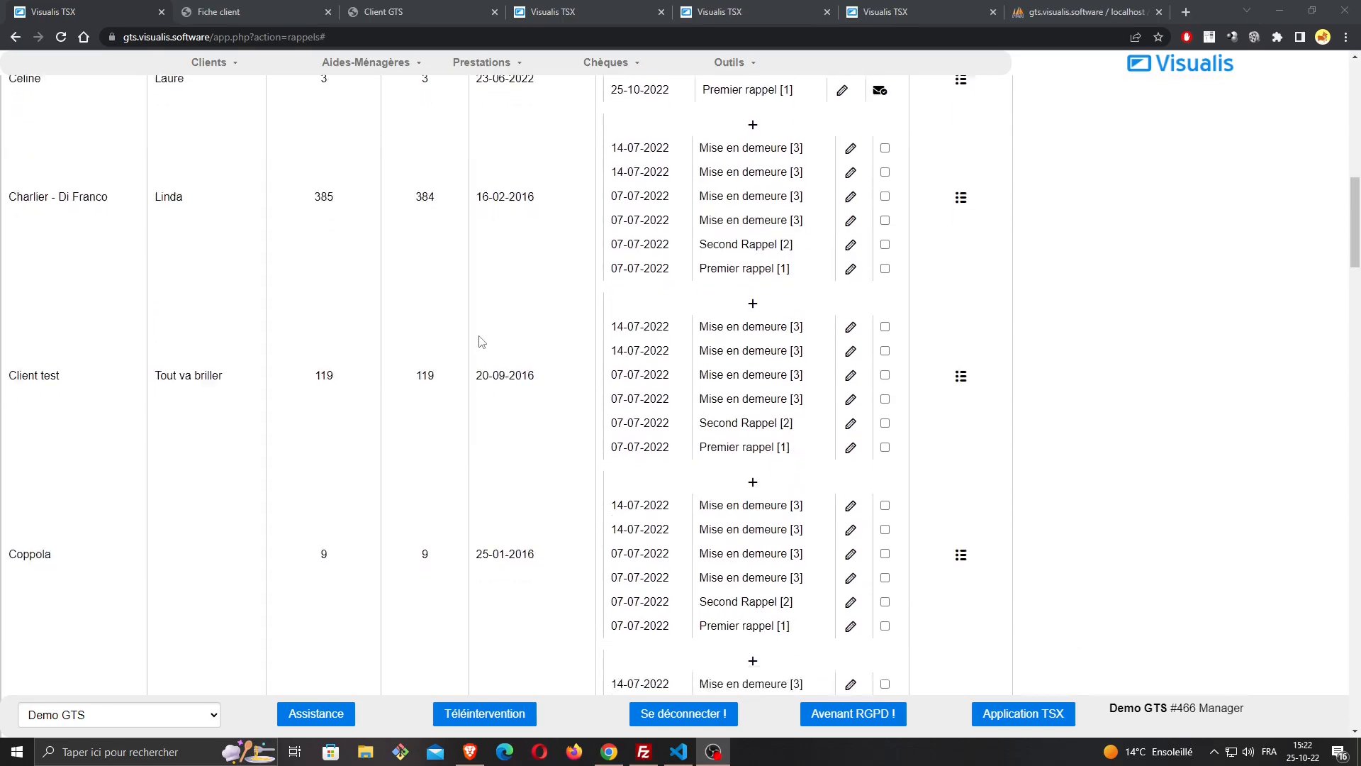
{"action": "scroll", "coordinate": [477, 343], "scroll_direction": "up", "scroll_amount": 5}
{"action": "scroll", "coordinate": [477, 343], "scroll_direction": "up", "scroll_amount": 1}
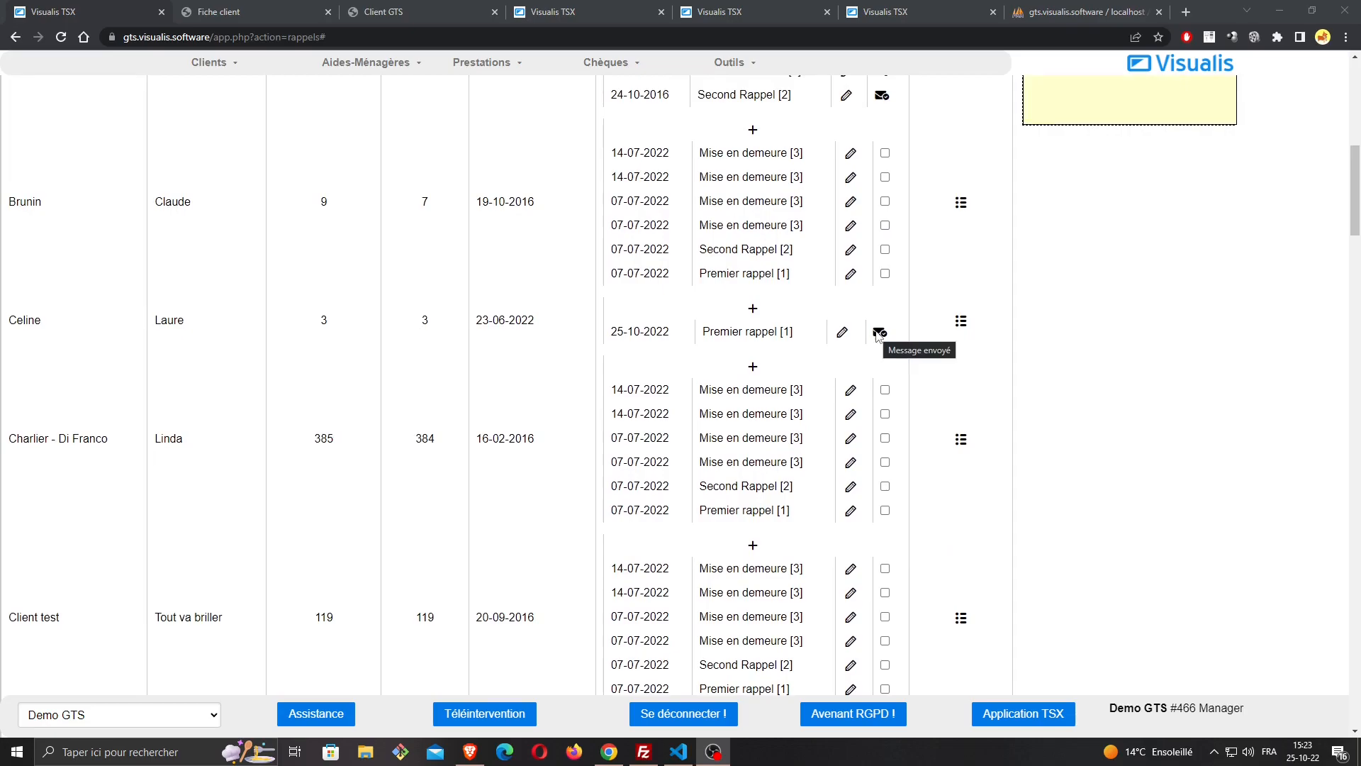
Select the first client's two 14-07-2022 Mise en demeure reminders and open their printable letters
{"action": "scroll", "coordinate": [632, 266], "scroll_direction": "up", "scroll_amount": 10}
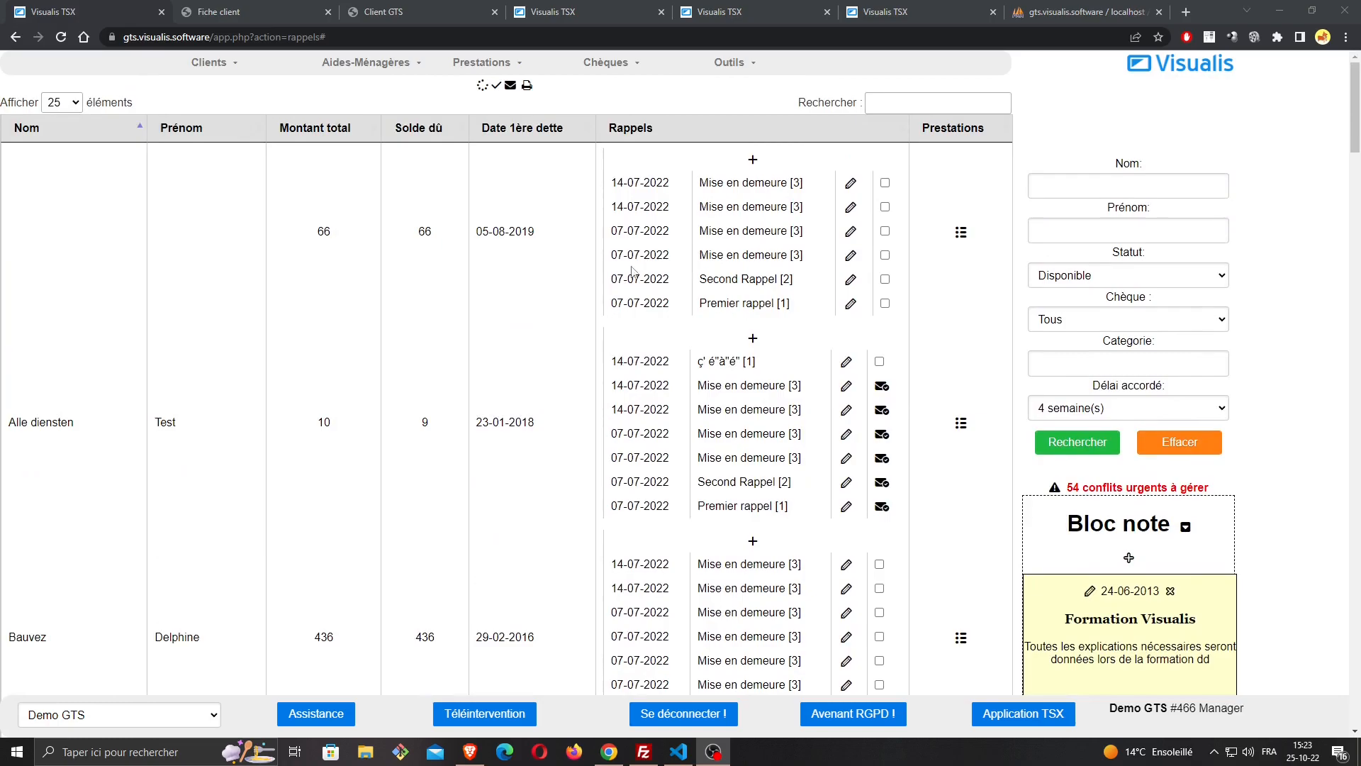
{"action": "left_click", "coordinate": [885, 183]}
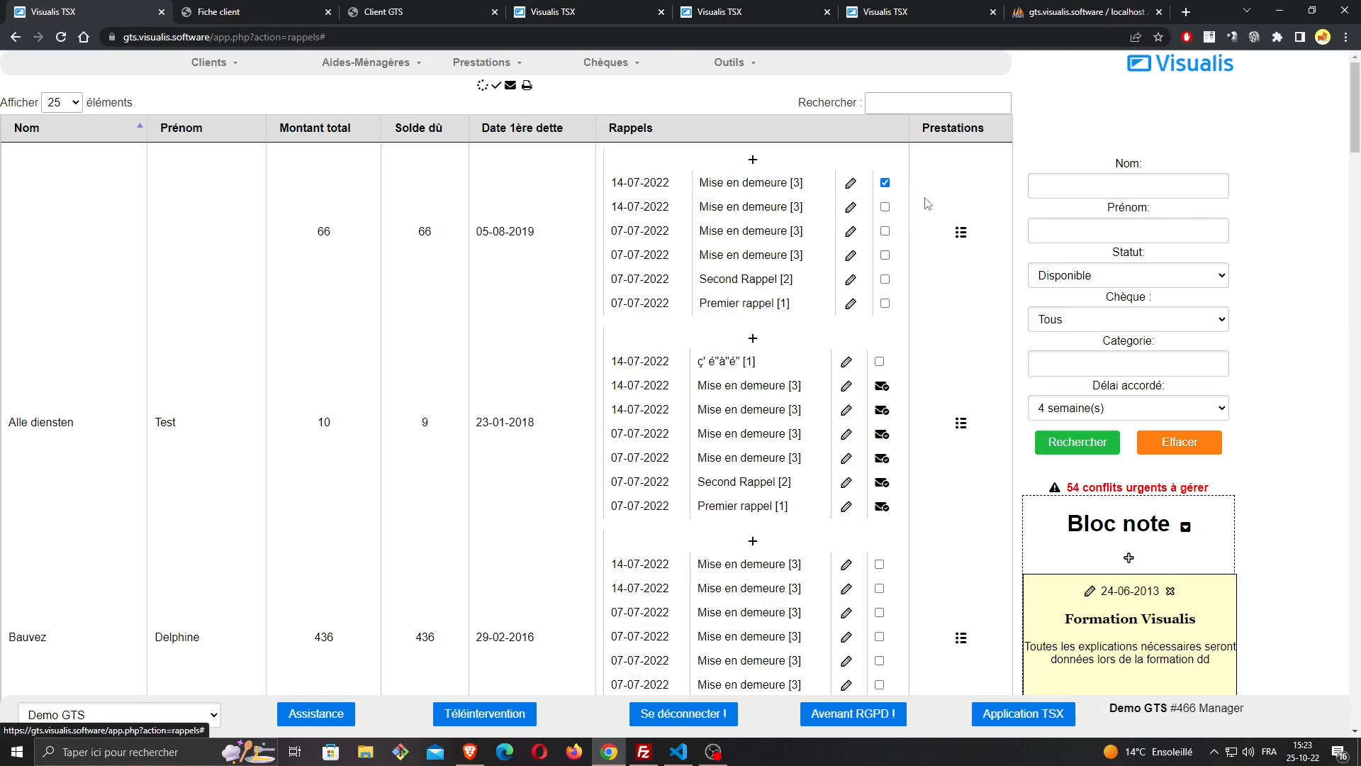
{"action": "left_click", "coordinate": [885, 207]}
{"action": "left_click", "coordinate": [527, 86]}
Review the printable Mise en demeure letters with their missing-voucher tables, and close the print preview
{"action": "scroll", "coordinate": [729, 346], "scroll_direction": "down", "scroll_amount": 5}
{"action": "scroll", "coordinate": [728, 346], "scroll_direction": "down", "scroll_amount": 18}
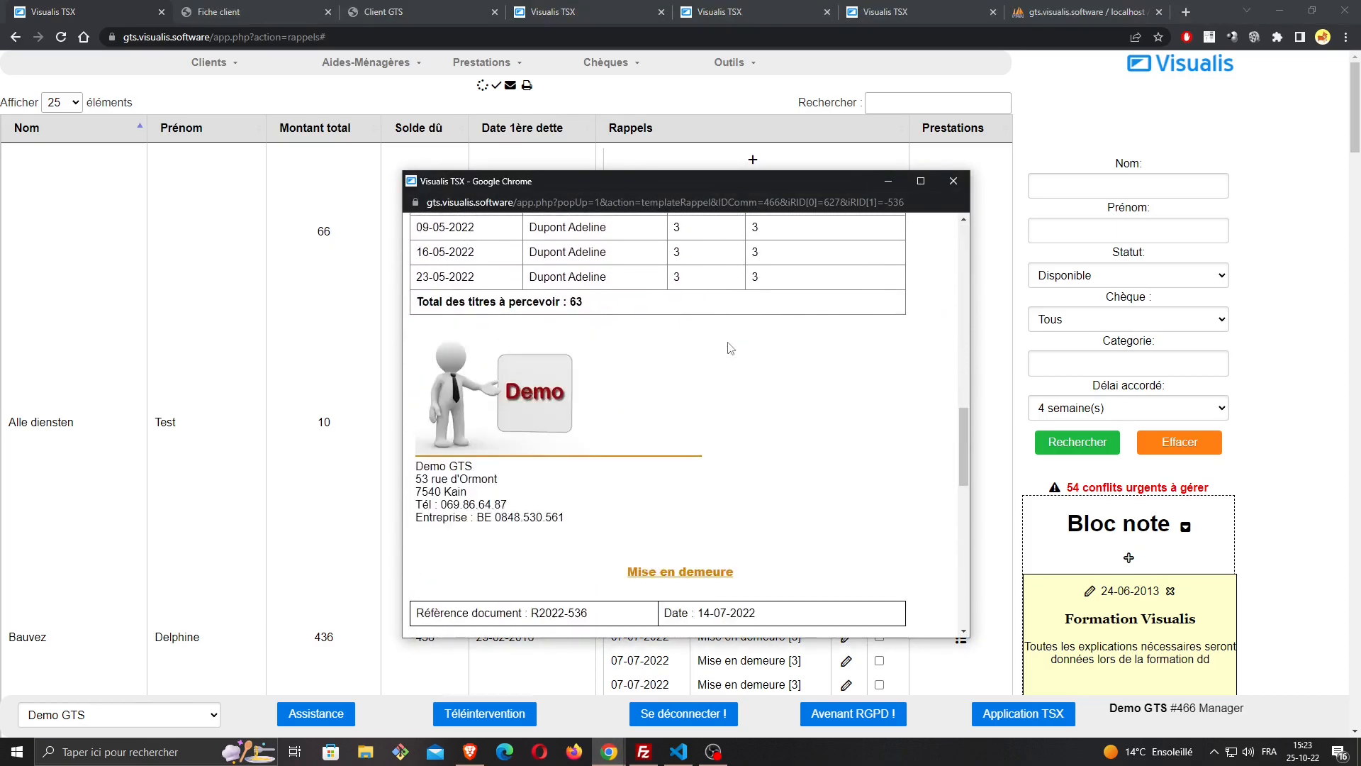
{"action": "scroll", "coordinate": [730, 354], "scroll_direction": "up", "scroll_amount": 2}
{"action": "scroll", "coordinate": [698, 354], "scroll_direction": "down", "scroll_amount": 3}
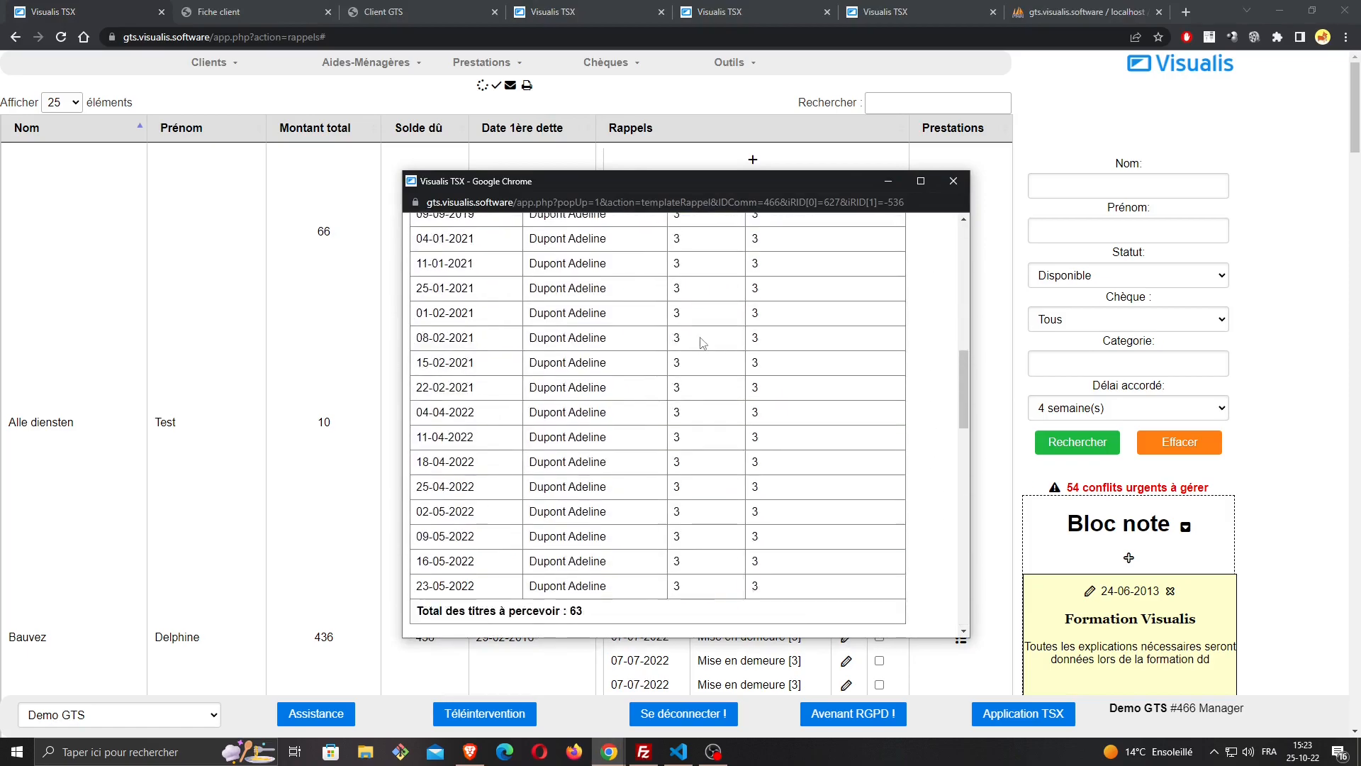
{"action": "scroll", "coordinate": [708, 330], "scroll_direction": "up", "scroll_amount": 20}
{"action": "left_click", "coordinate": [954, 181]}
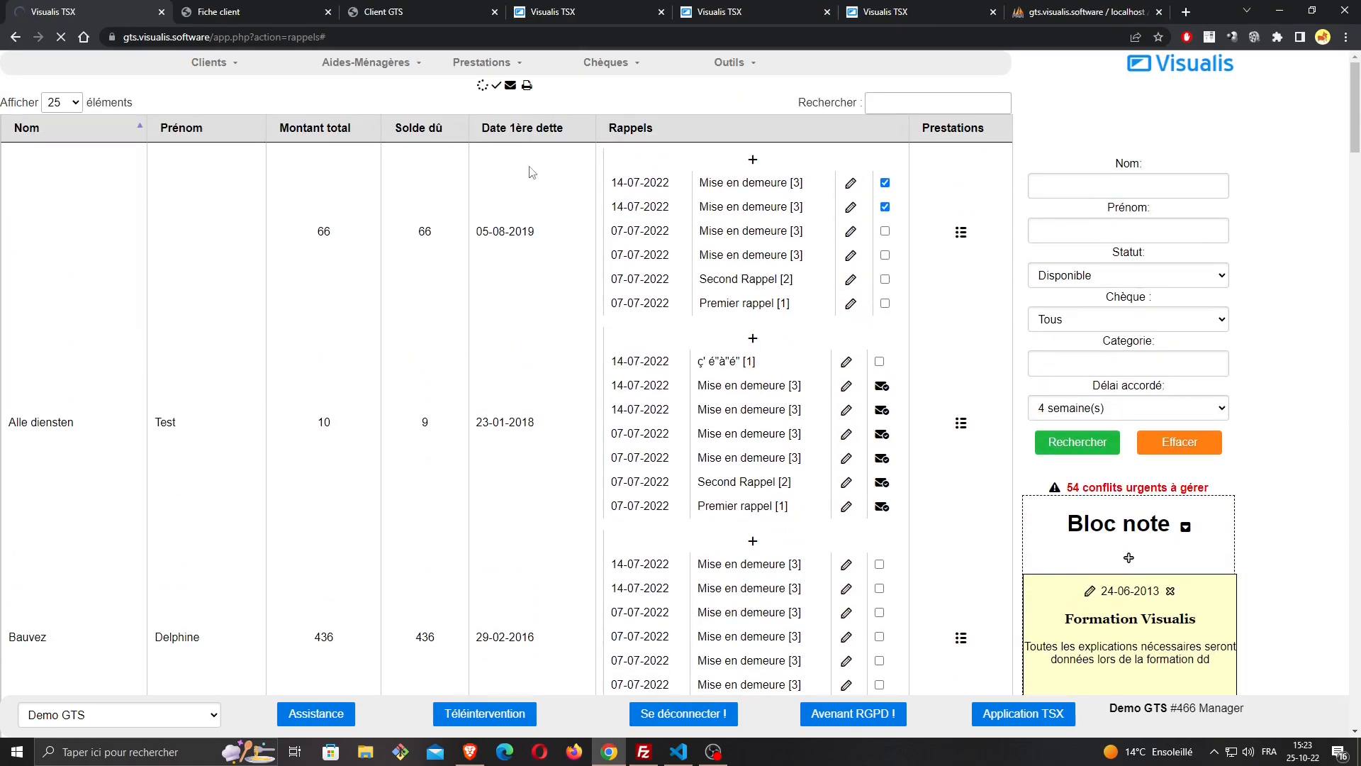
Select the latest unsent reminder of every client at once and check the selections down the list
{"action": "left_click", "coordinate": [497, 86]}
{"action": "scroll", "coordinate": [893, 212], "scroll_direction": "down", "scroll_amount": 2}
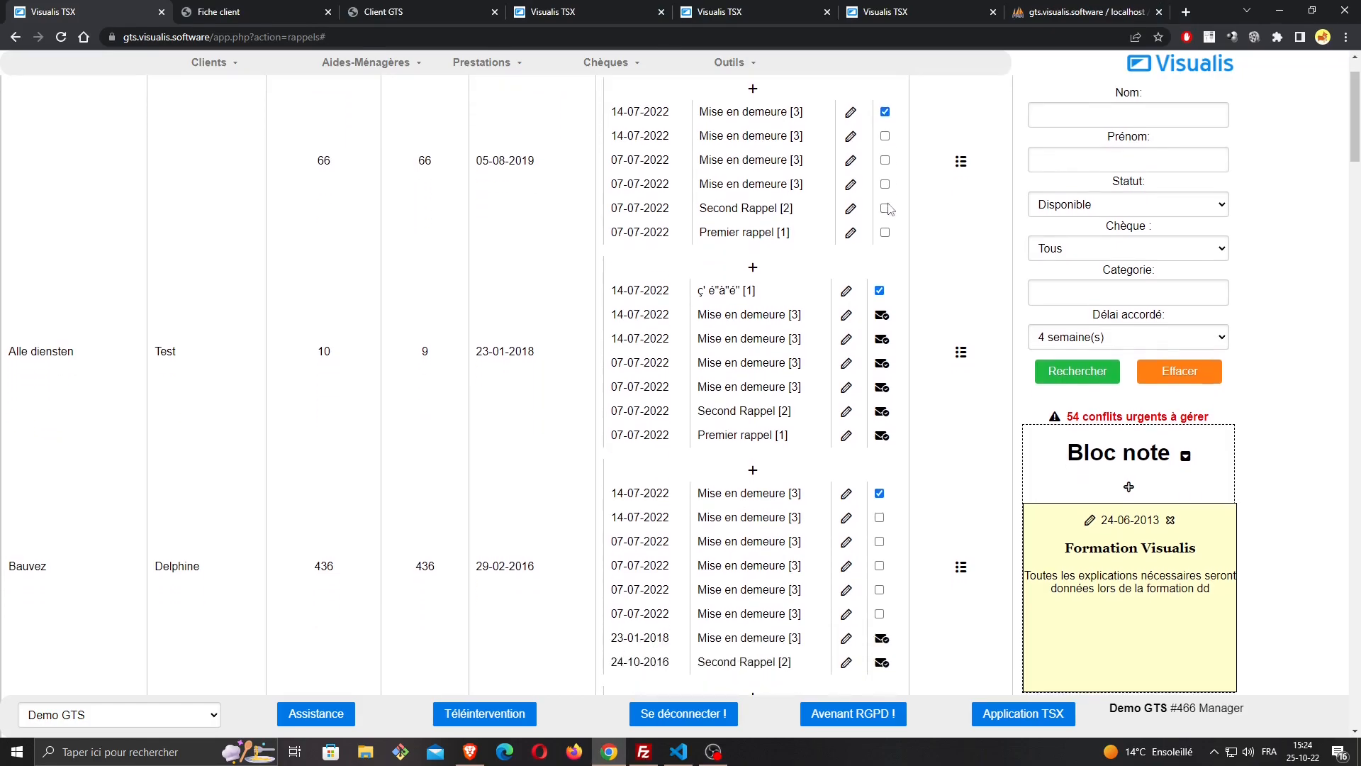
{"action": "scroll", "coordinate": [892, 217], "scroll_direction": "down", "scroll_amount": 4}
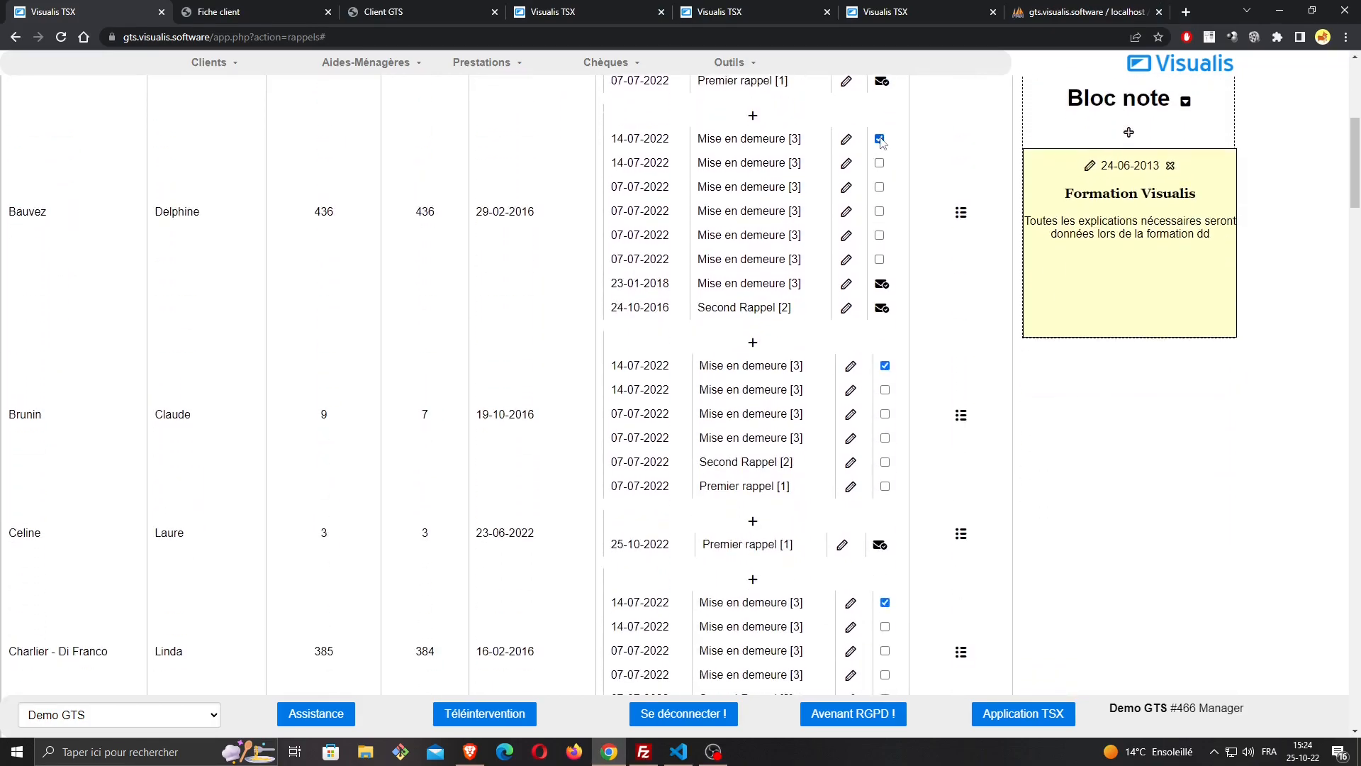
{"action": "scroll", "coordinate": [886, 160], "scroll_direction": "down", "scroll_amount": 3}
{"action": "scroll", "coordinate": [886, 216], "scroll_direction": "down", "scroll_amount": 4}
{"action": "scroll", "coordinate": [792, 221], "scroll_direction": "up", "scroll_amount": 13}
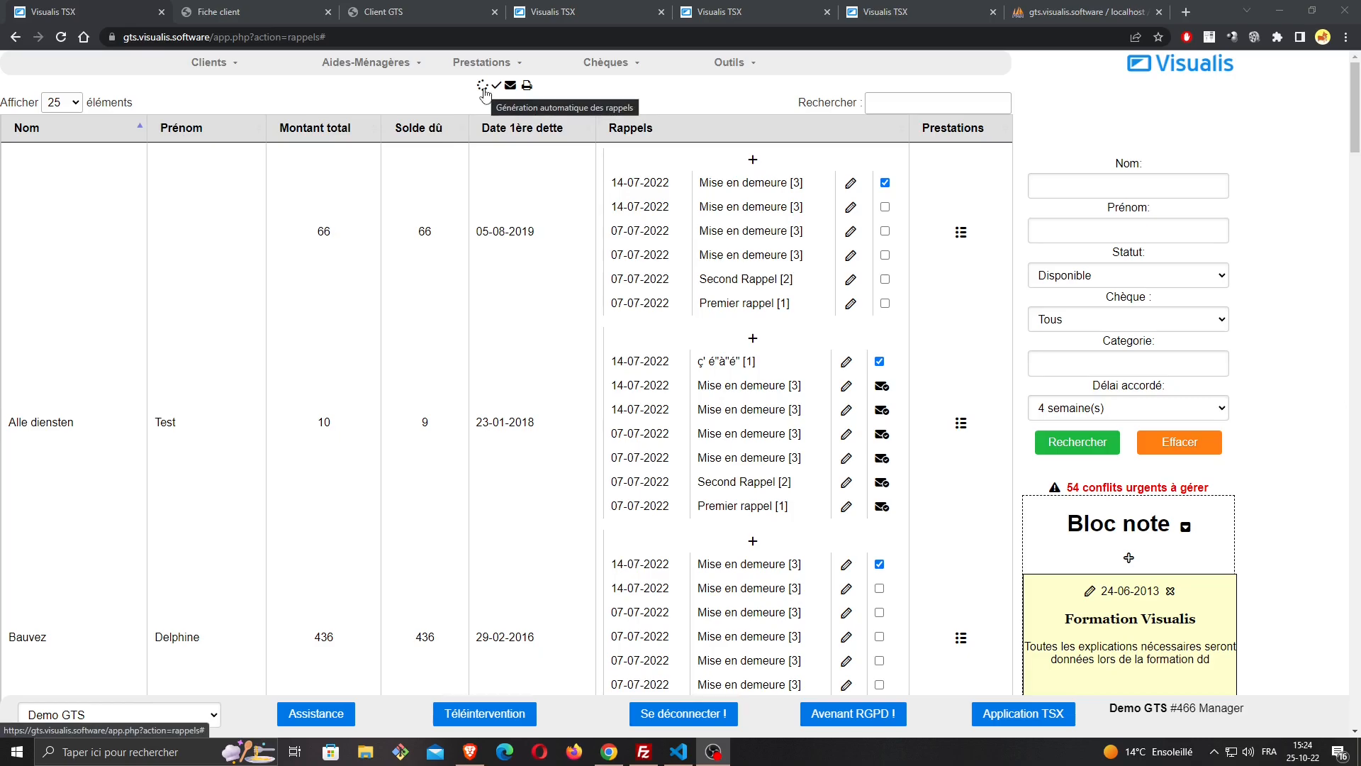
Generate reminders automatically for all clients, review the list of generated reminders, and close it
{"action": "left_click", "coordinate": [484, 88]}
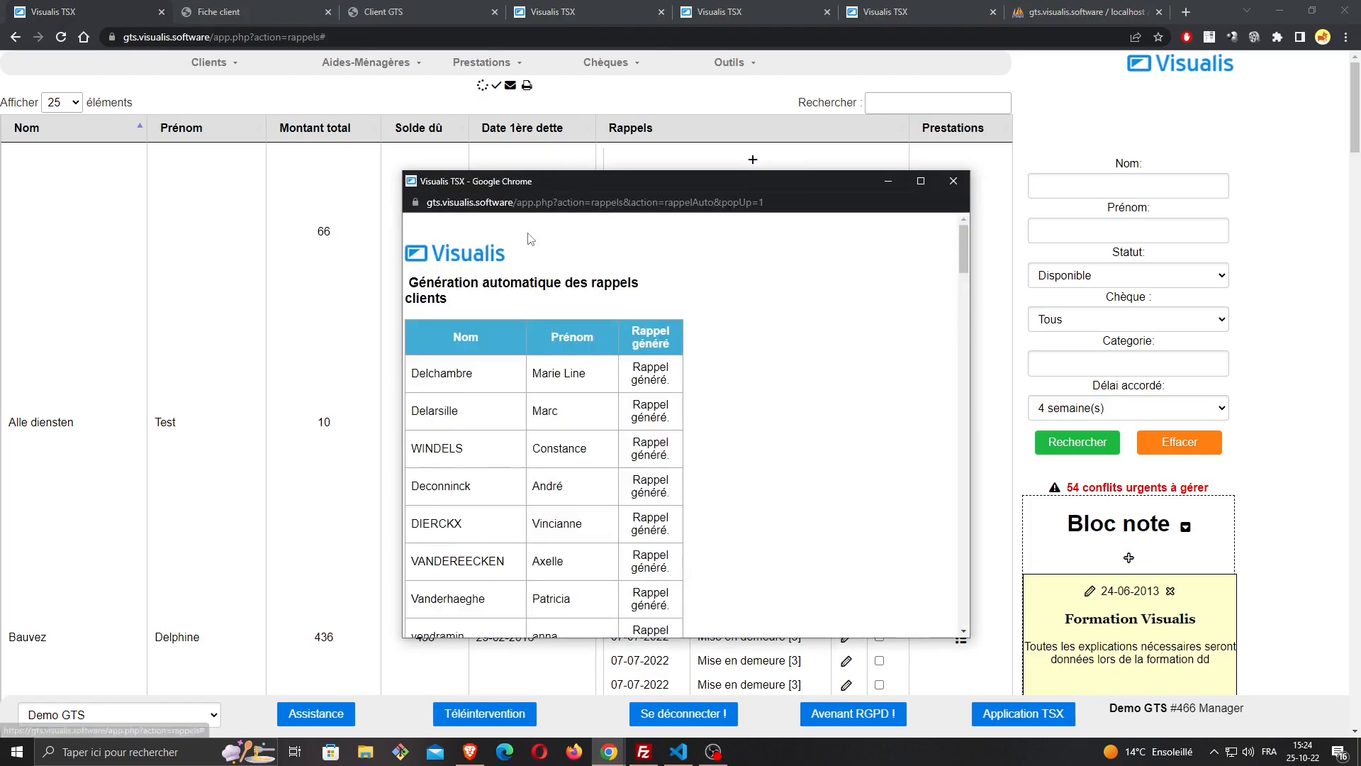
{"action": "scroll", "coordinate": [614, 310], "scroll_direction": "up", "scroll_amount": 1}
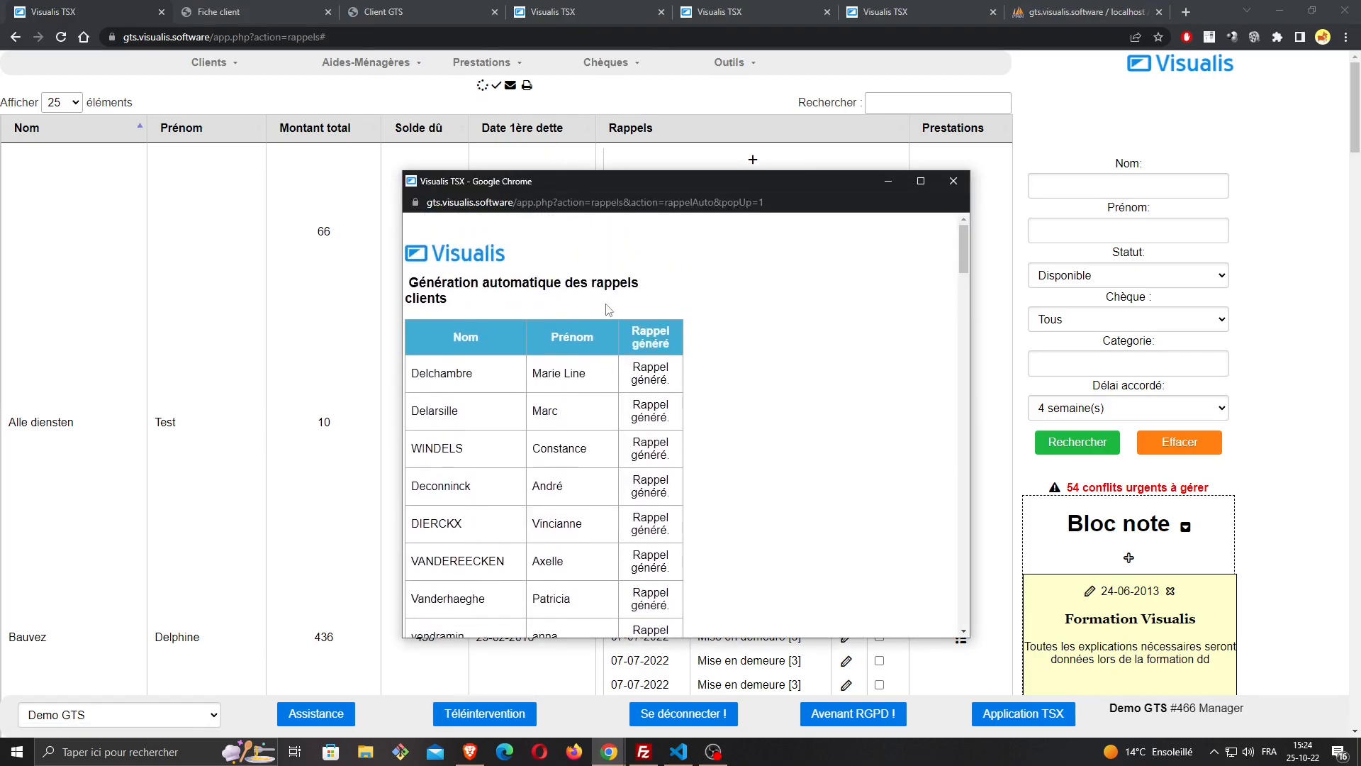
{"action": "scroll", "coordinate": [622, 309], "scroll_direction": "down", "scroll_amount": 1}
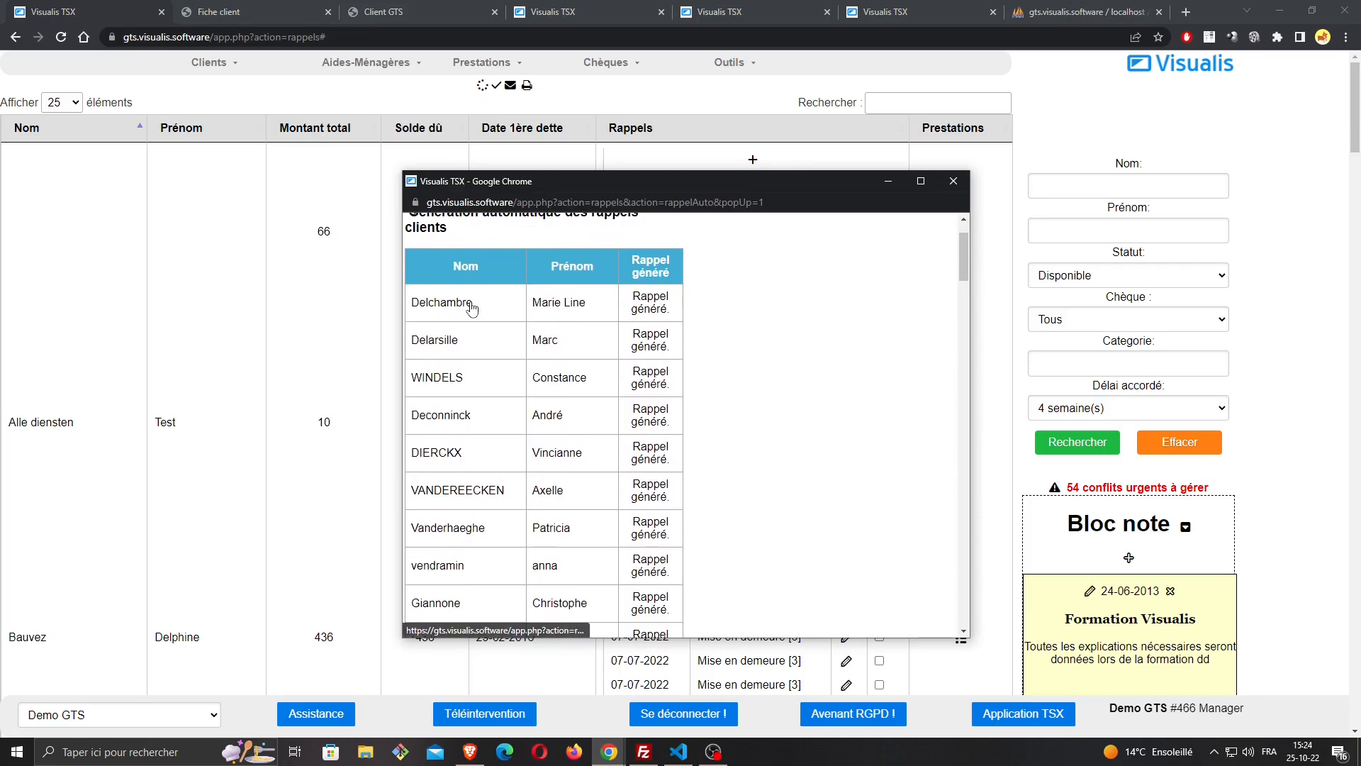
{"action": "scroll", "coordinate": [473, 310], "scroll_direction": "down", "scroll_amount": 1}
{"action": "scroll", "coordinate": [593, 345], "scroll_direction": "down", "scroll_amount": 7}
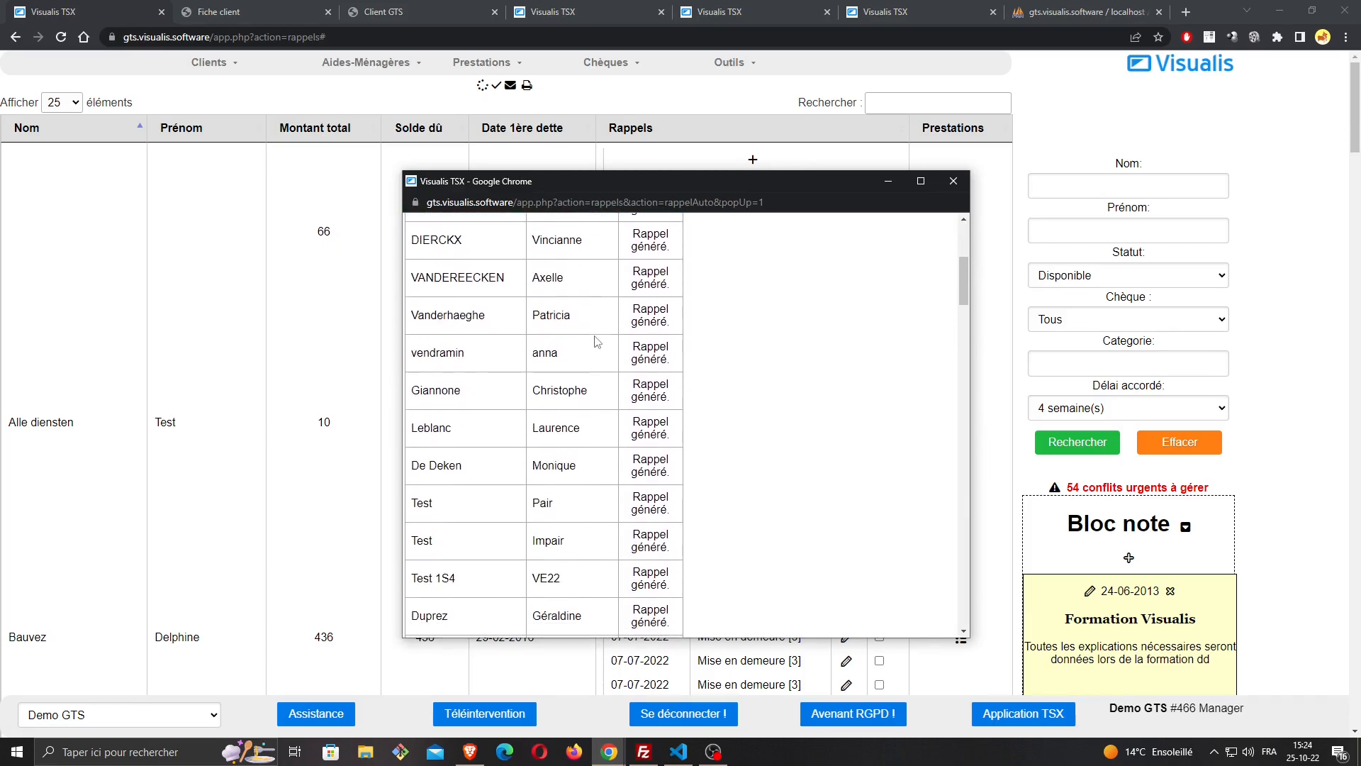
{"action": "scroll", "coordinate": [594, 344], "scroll_direction": "down", "scroll_amount": 15}
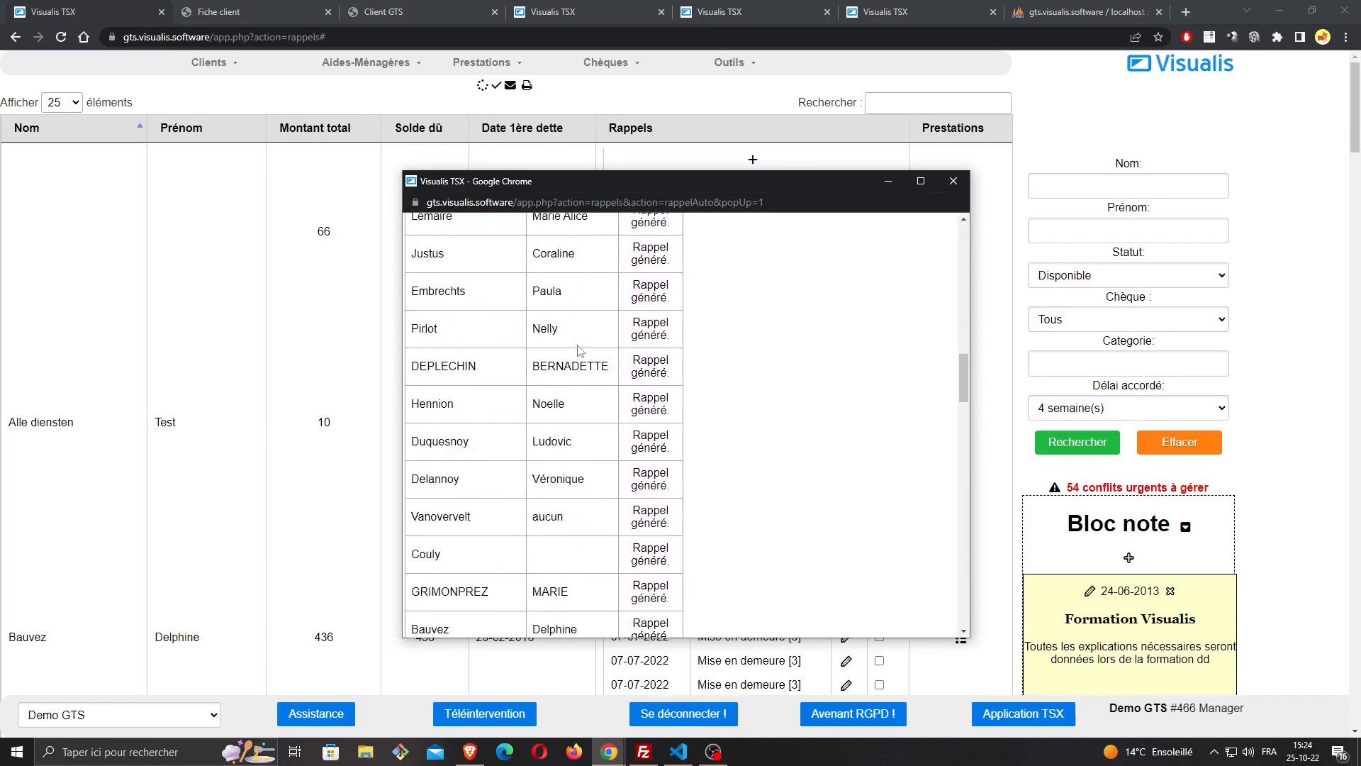
{"action": "scroll", "coordinate": [586, 387], "scroll_direction": "down", "scroll_amount": 10}
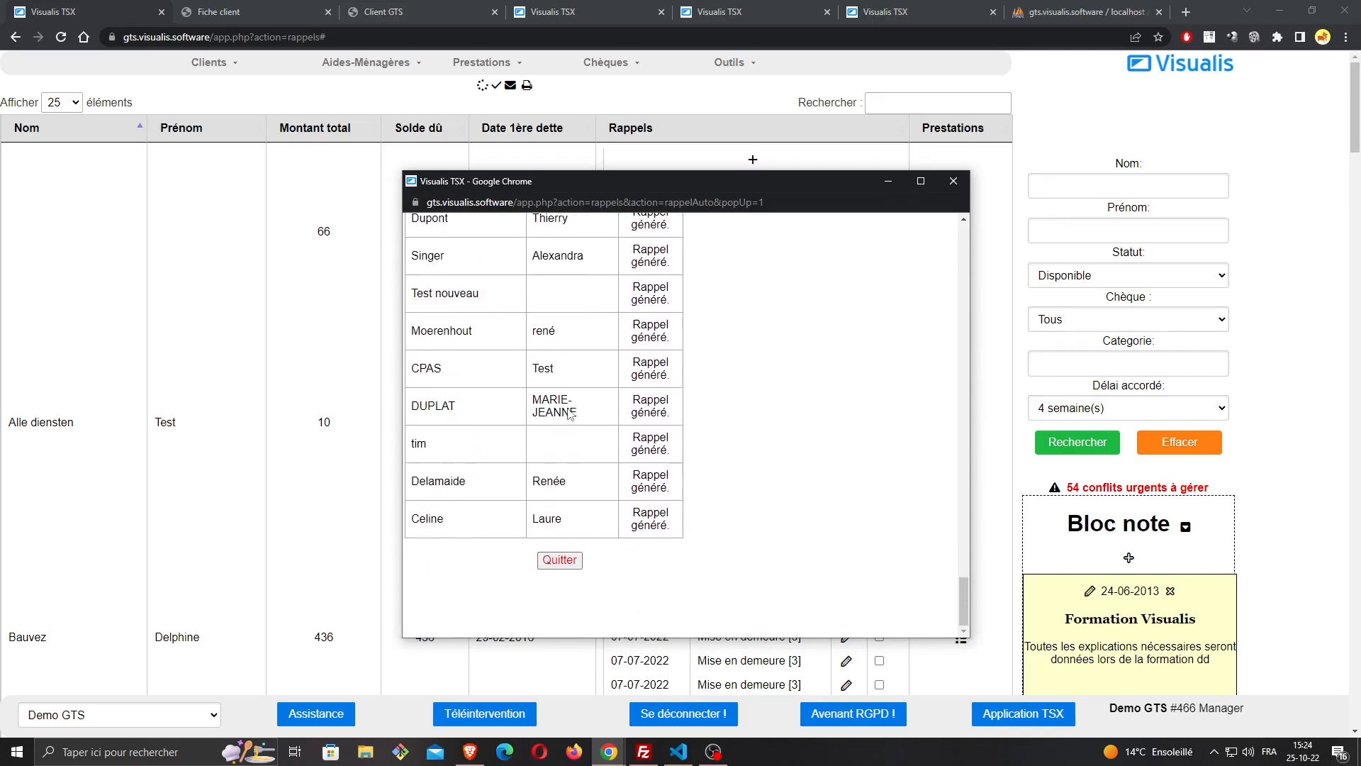
{"action": "left_click", "coordinate": [560, 562]}
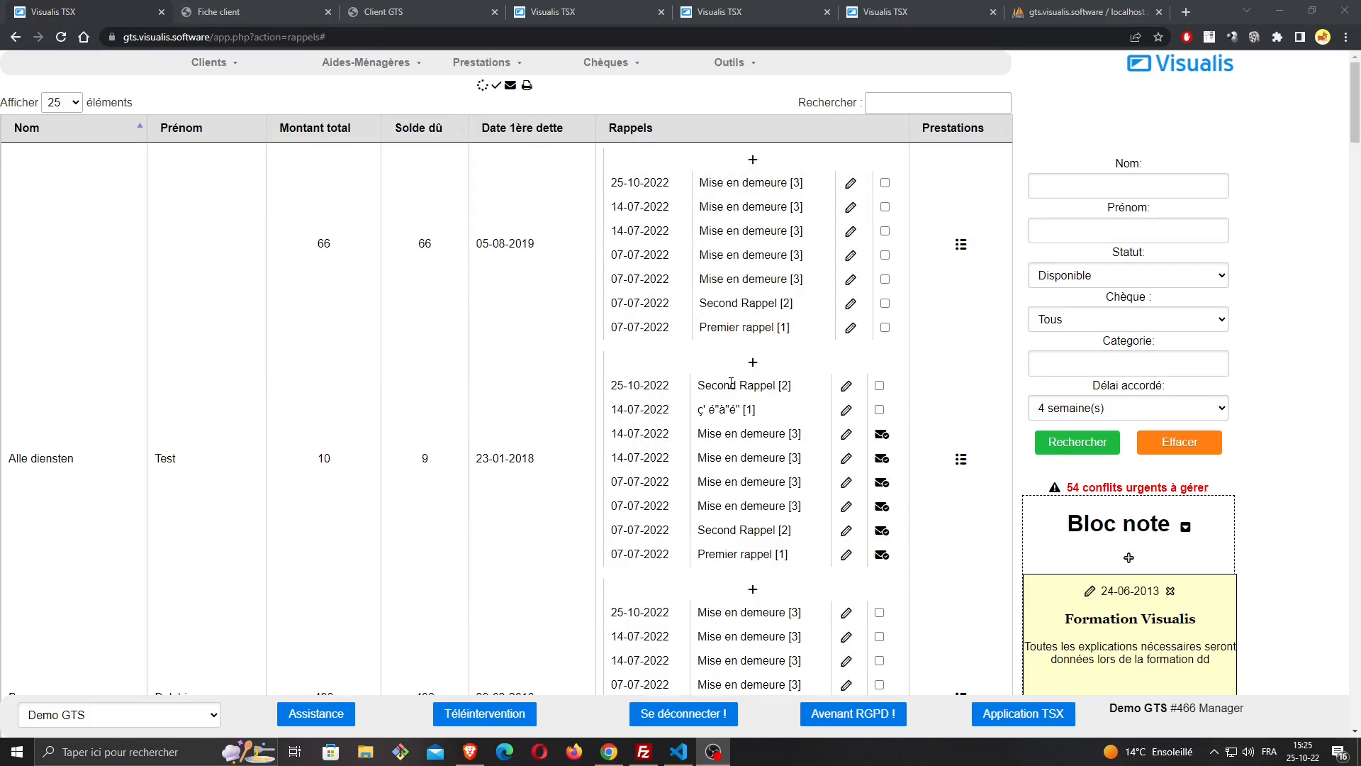
Examine the 25-10-2022 reminders and their levels across the clients in the reminder list
{"action": "scroll", "coordinate": [758, 195], "scroll_direction": "down", "scroll_amount": 7}
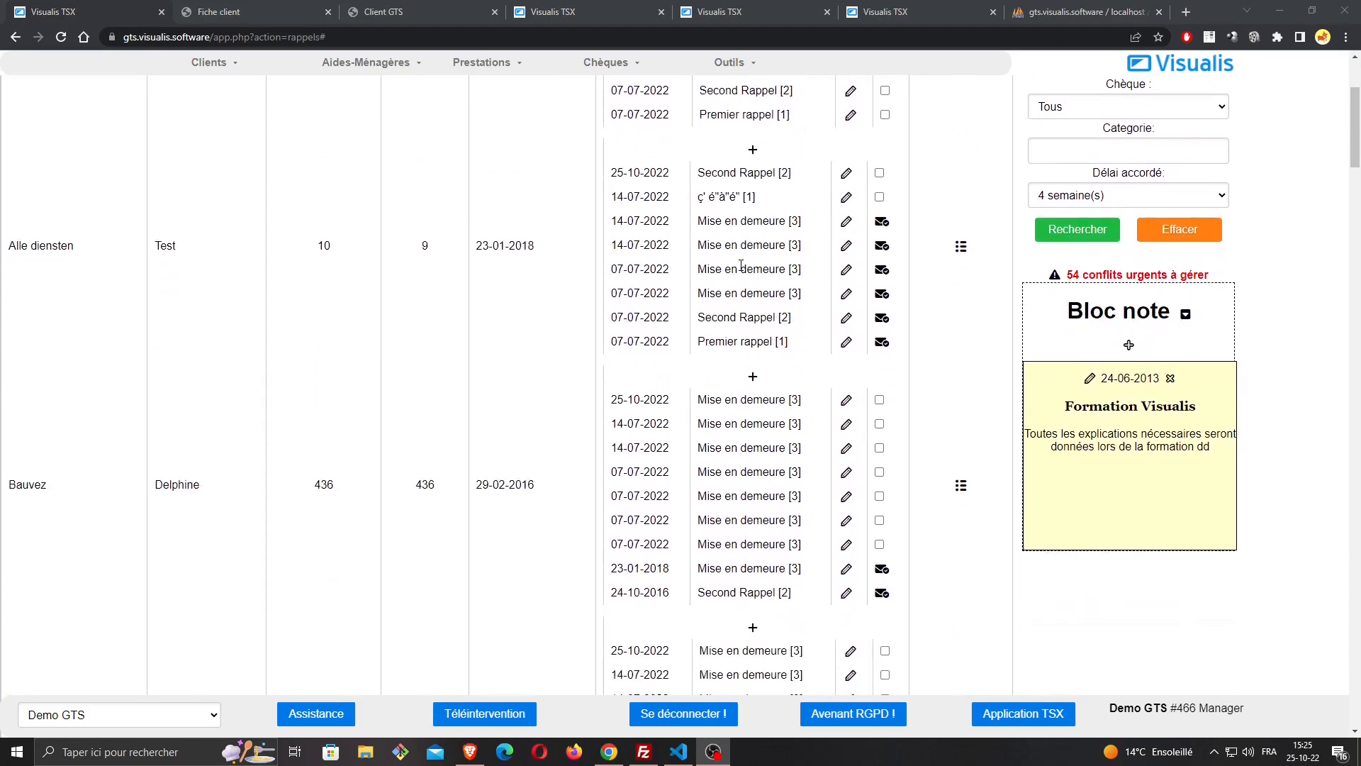
{"action": "scroll", "coordinate": [756, 268], "scroll_direction": "down", "scroll_amount": 4}
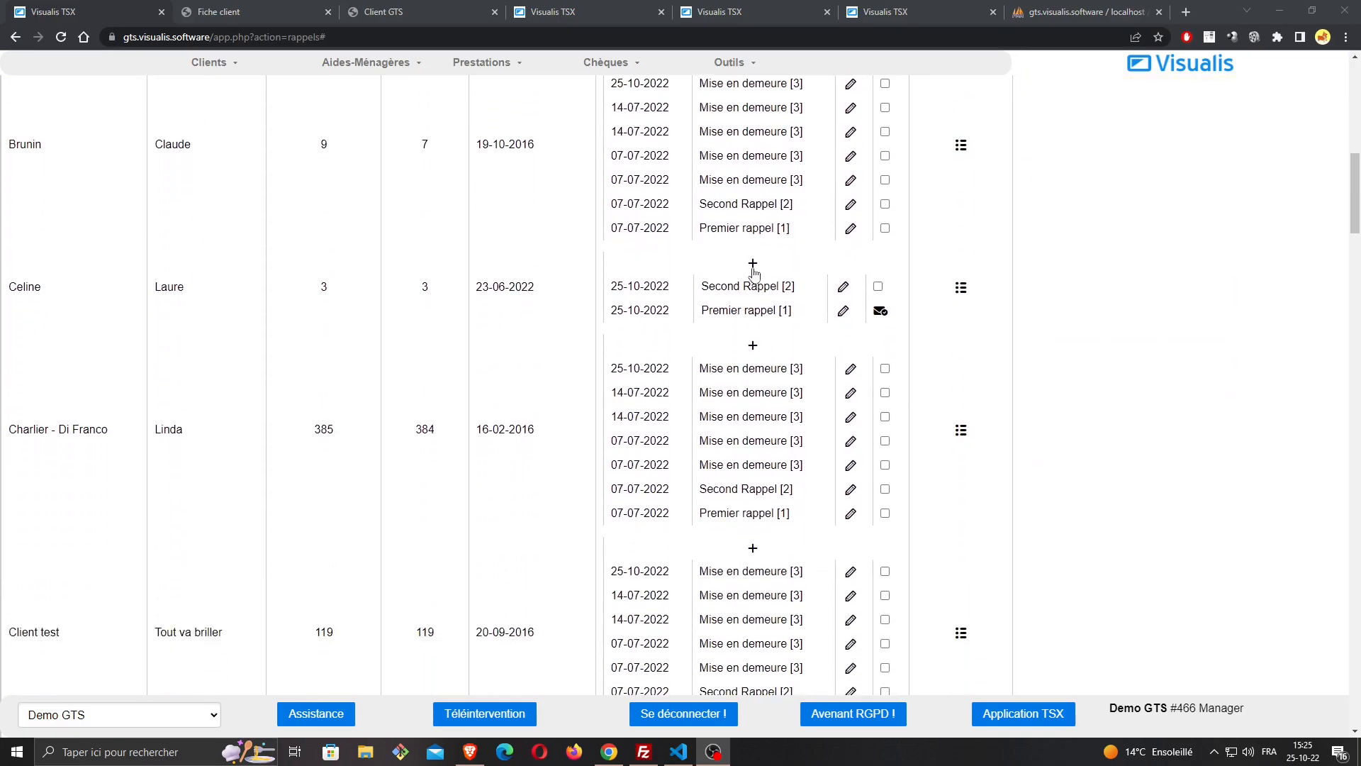
{"action": "scroll", "coordinate": [753, 287], "scroll_direction": "down", "scroll_amount": 1}
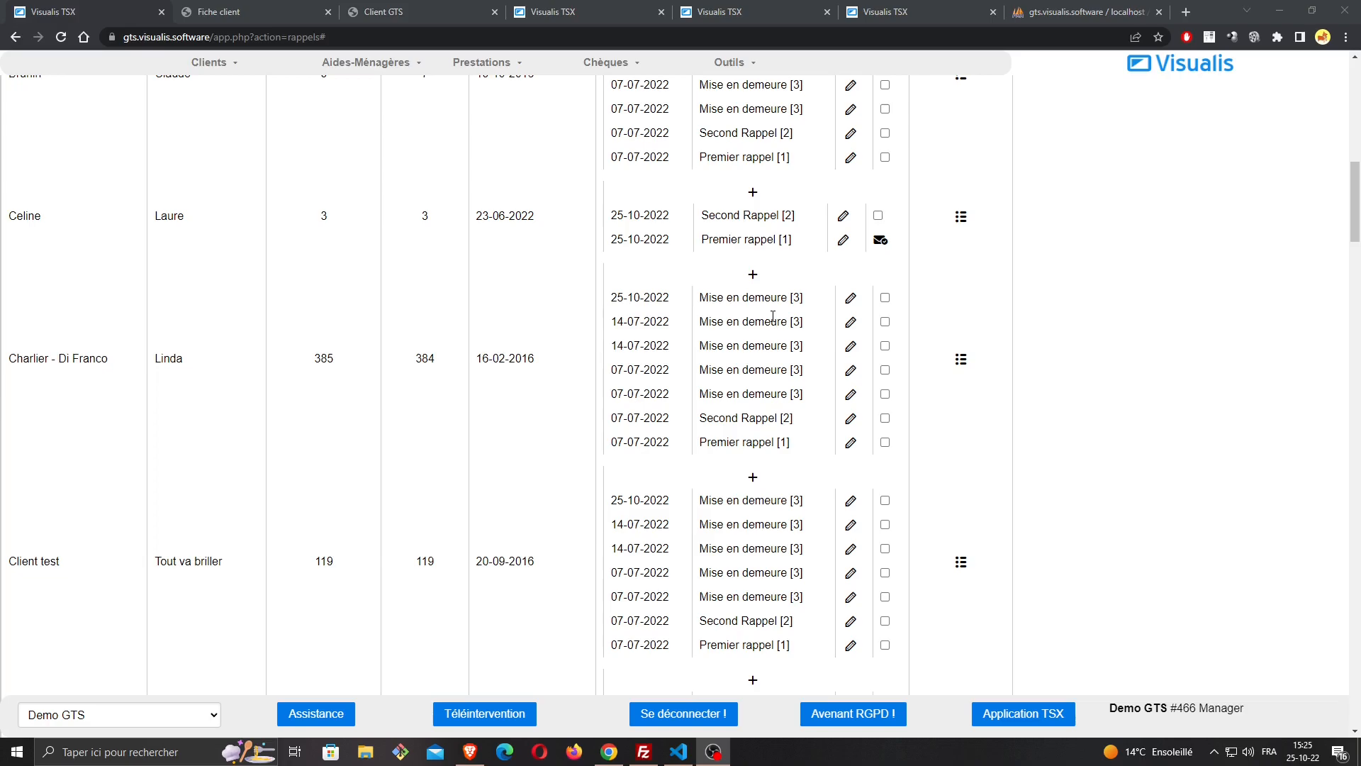
{"action": "scroll", "coordinate": [773, 316], "scroll_direction": "up", "scroll_amount": 12}
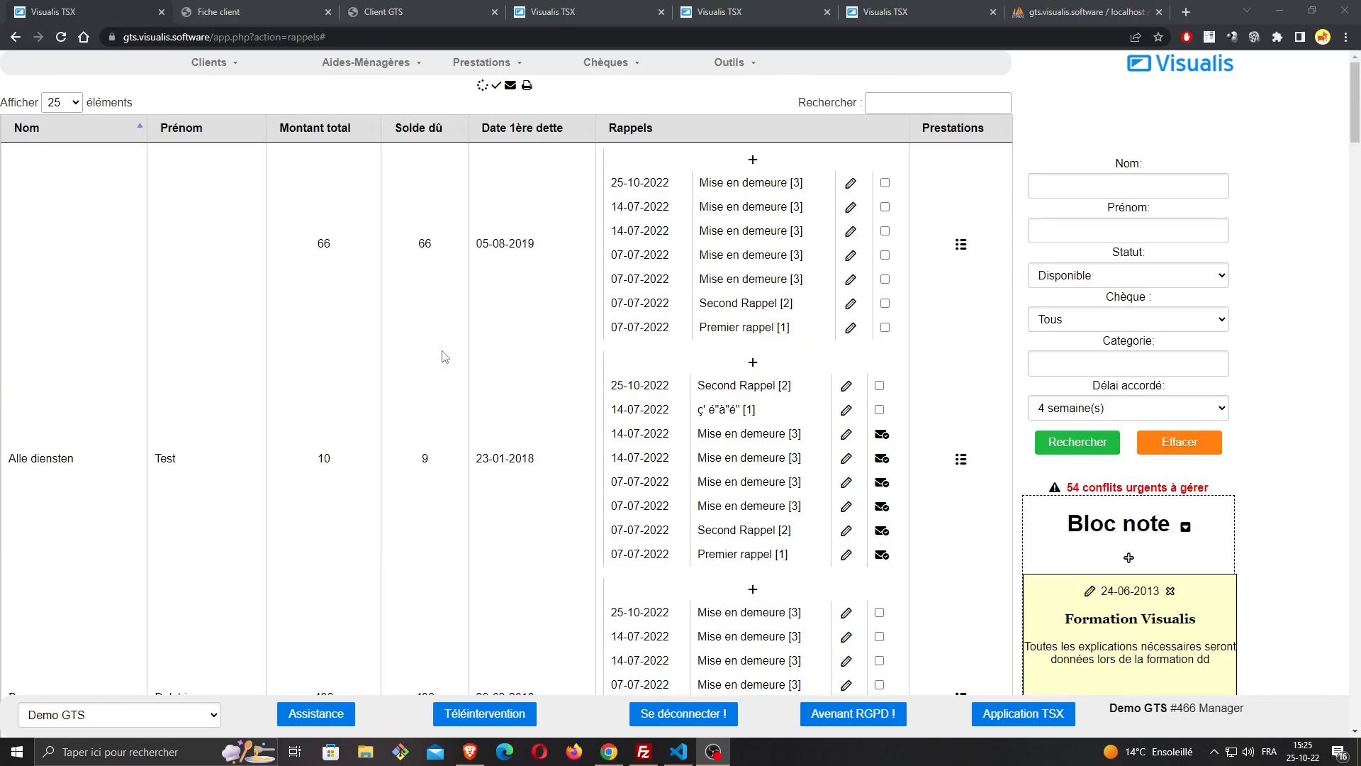
{"action": "scroll", "coordinate": [442, 356], "scroll_direction": "down", "scroll_amount": 15}
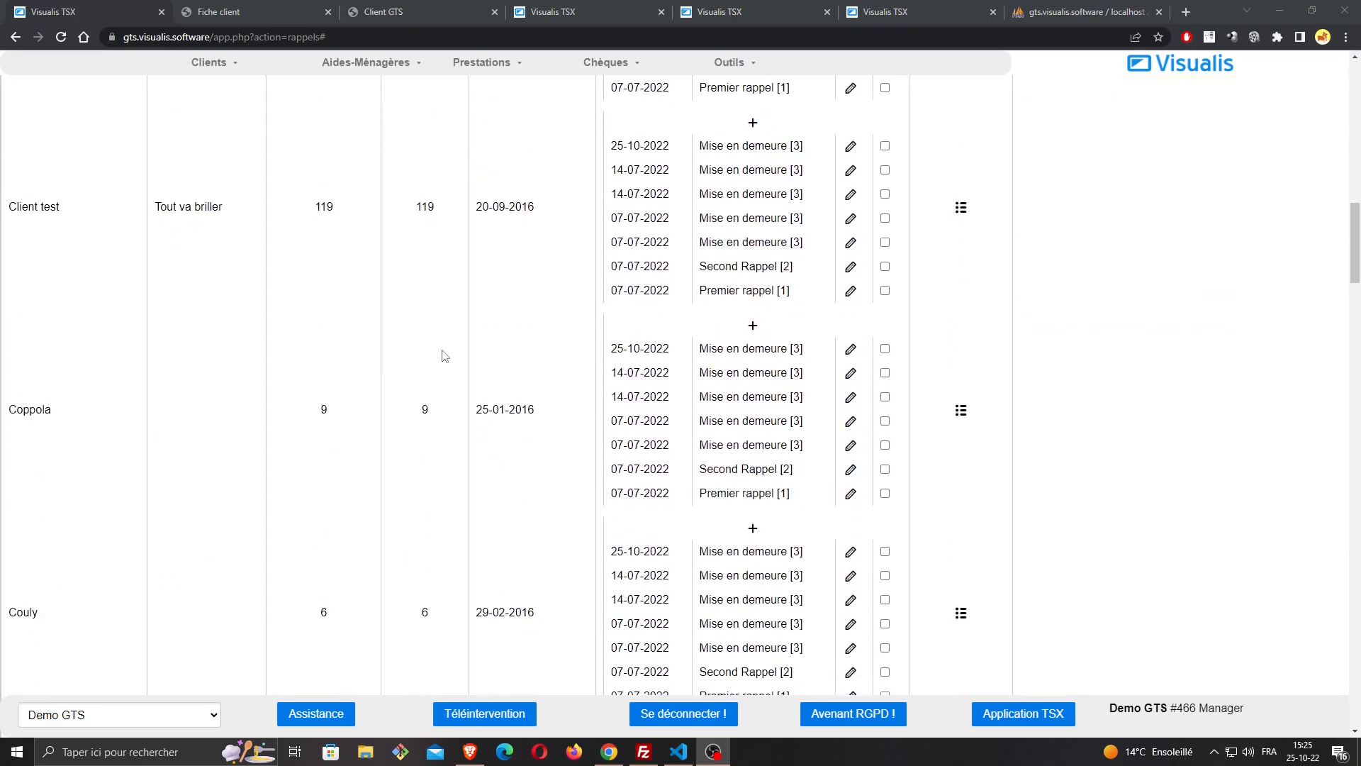
{"action": "scroll", "coordinate": [448, 372], "scroll_direction": "down", "scroll_amount": 2}
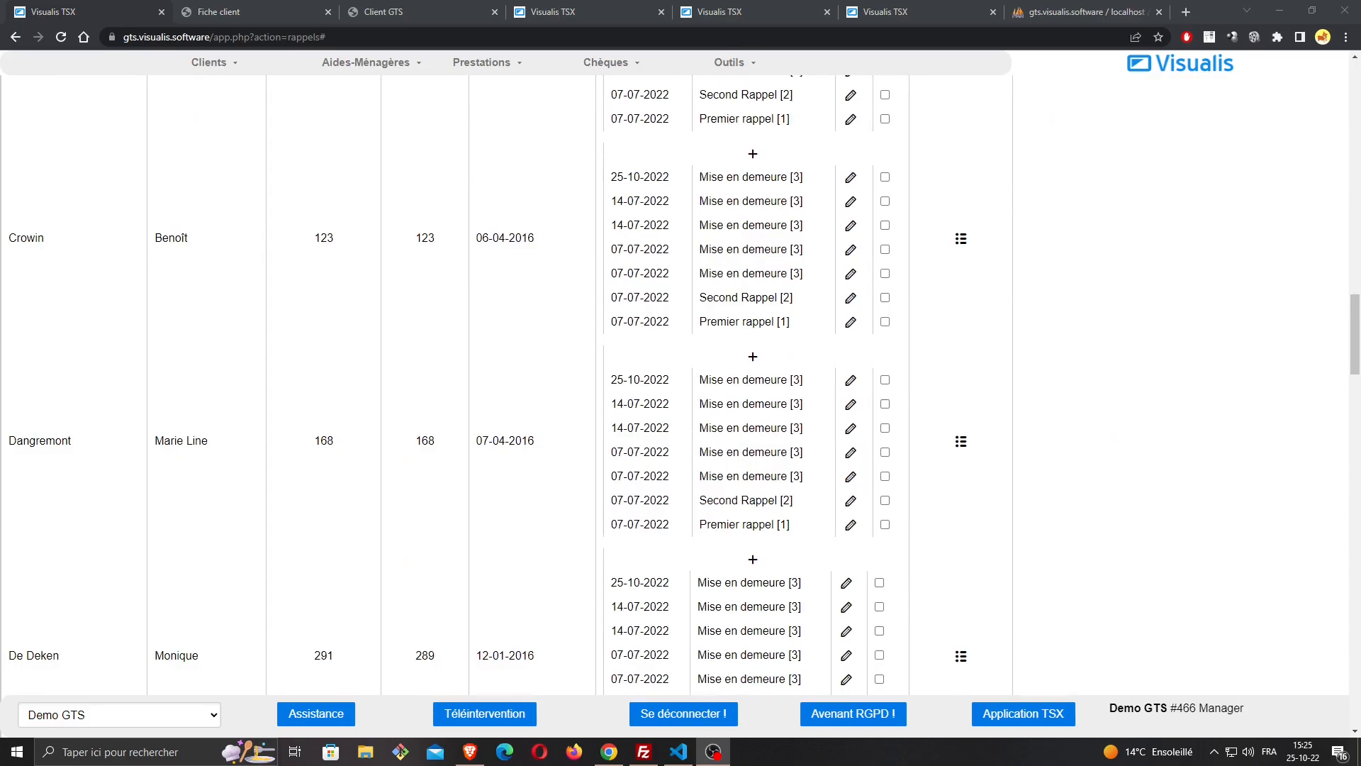
{"action": "scroll", "coordinate": [380, 364], "scroll_direction": "up", "scroll_amount": 13}
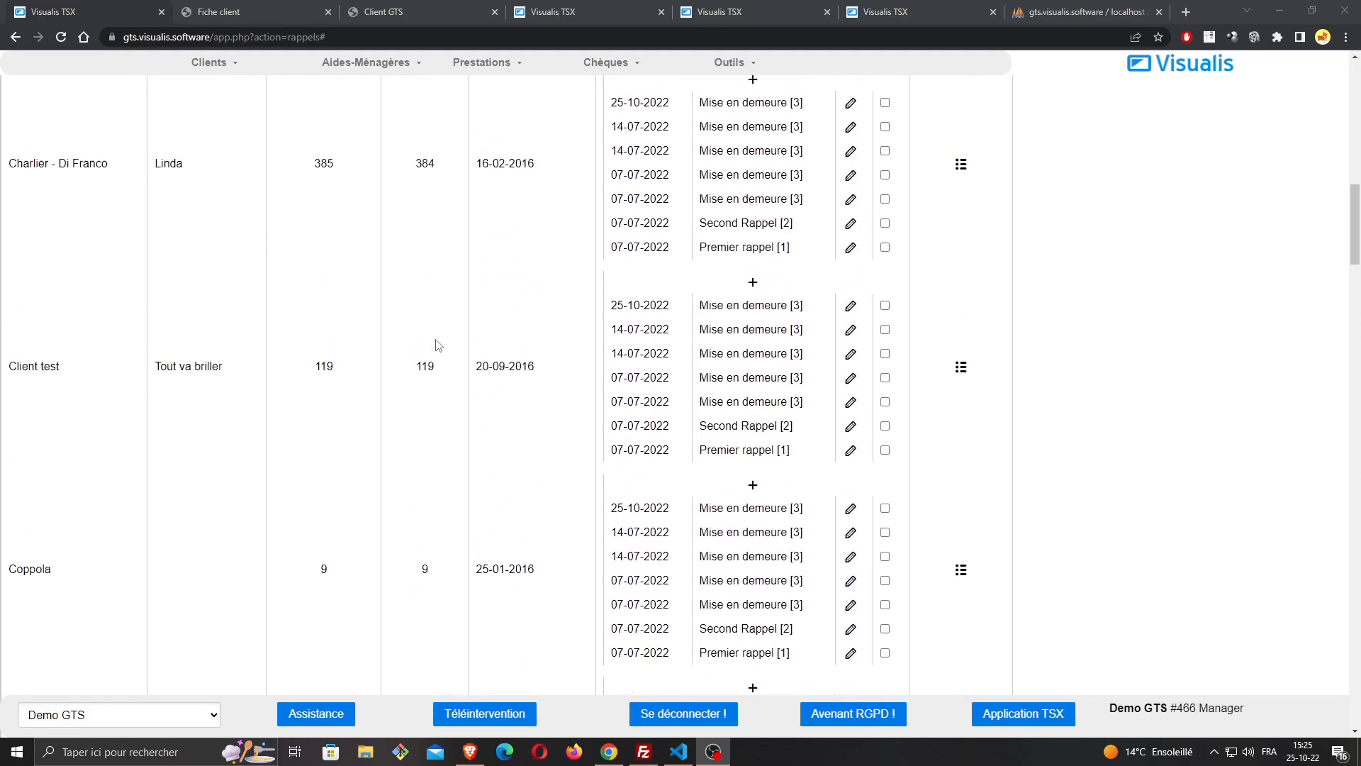
{"action": "scroll", "coordinate": [440, 344], "scroll_direction": "up", "scroll_amount": 14}
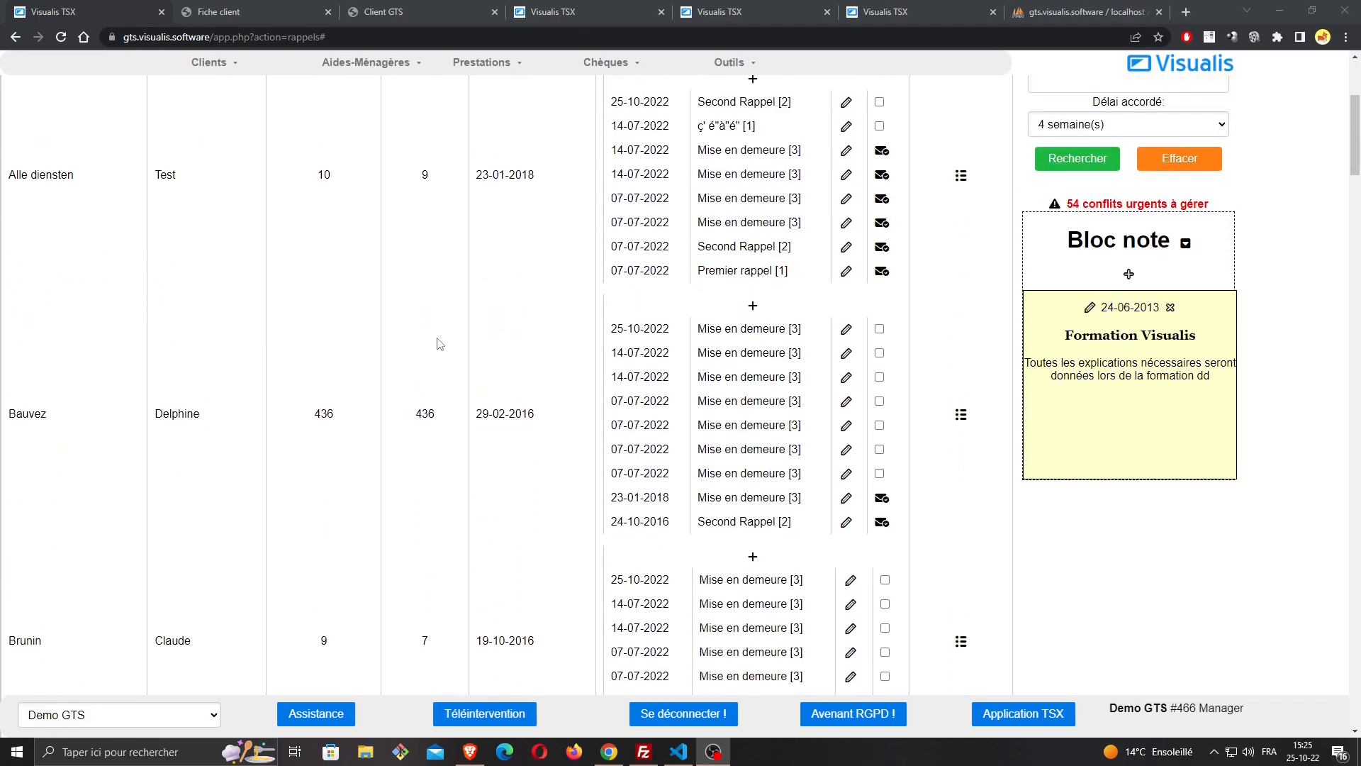